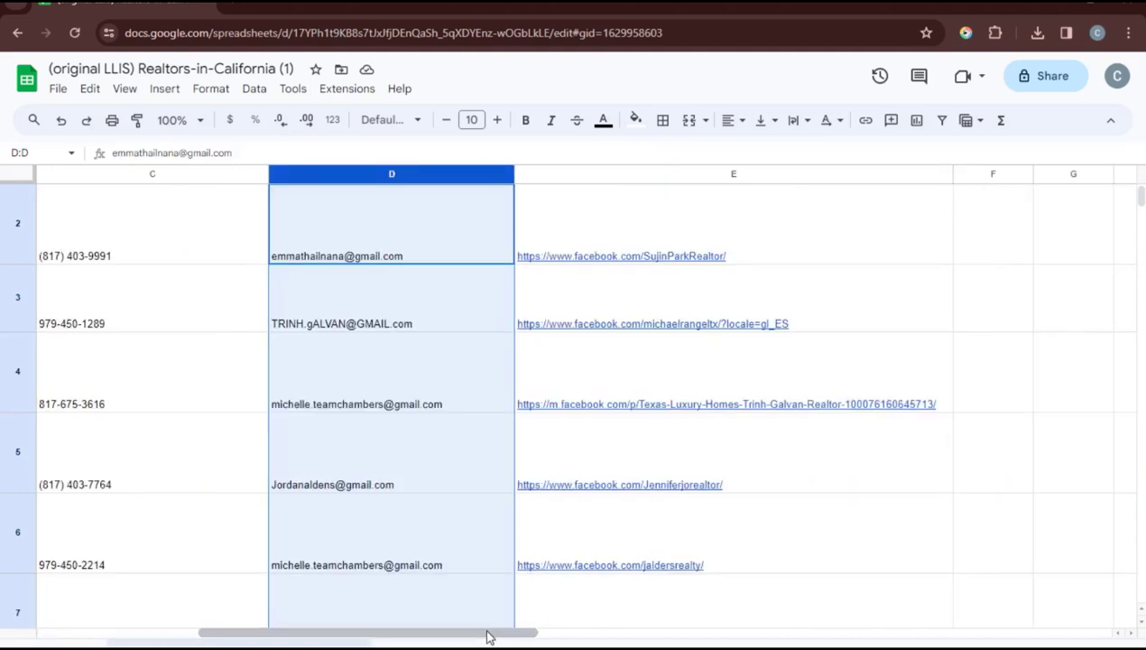
Browse the Realtors-in-California sheet and select the Facebook page URL column.
mouse_move(614, 260)
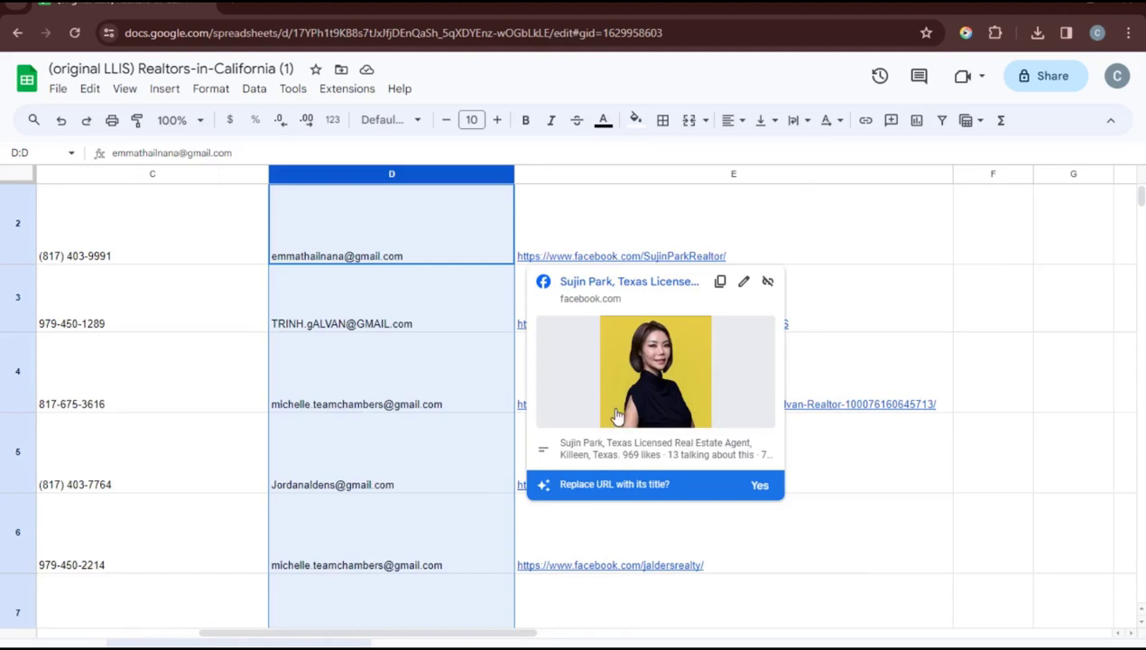
mouse_move(604, 332)
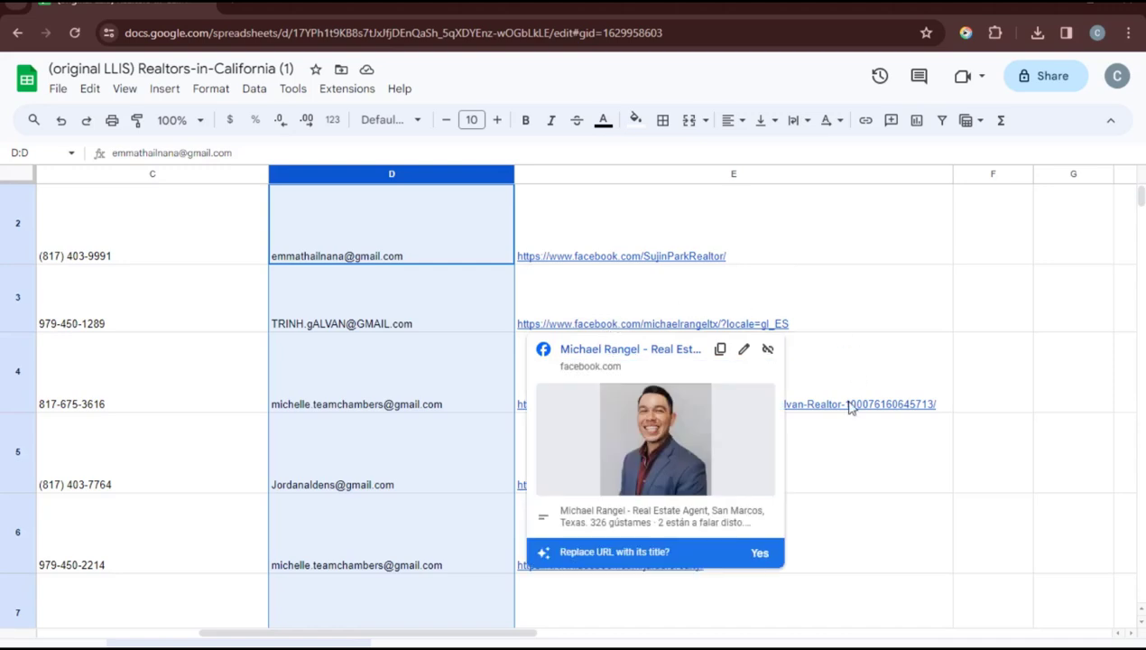
mouse_move(836, 411)
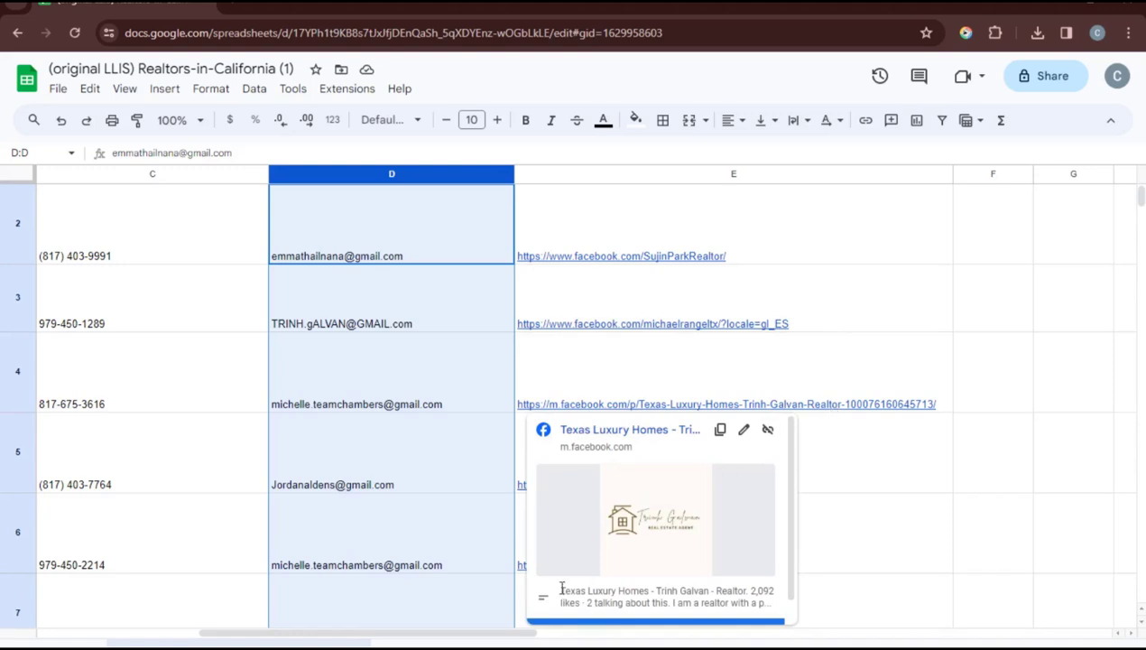
drag(541, 634, 823, 625)
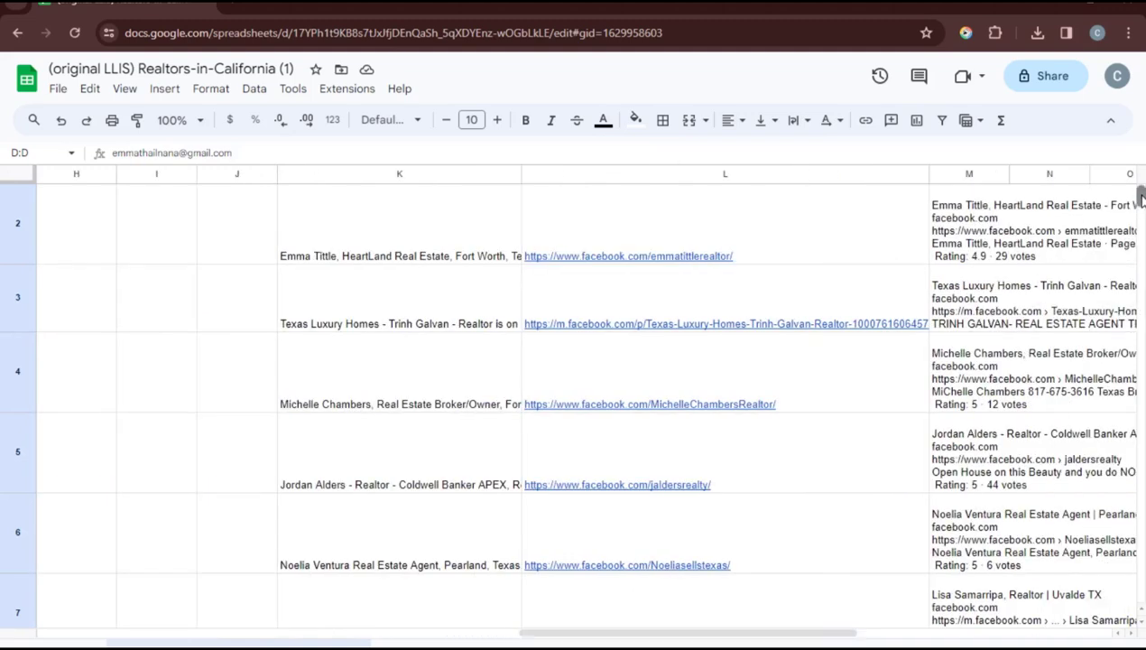
drag(1139, 206, 1140, 194)
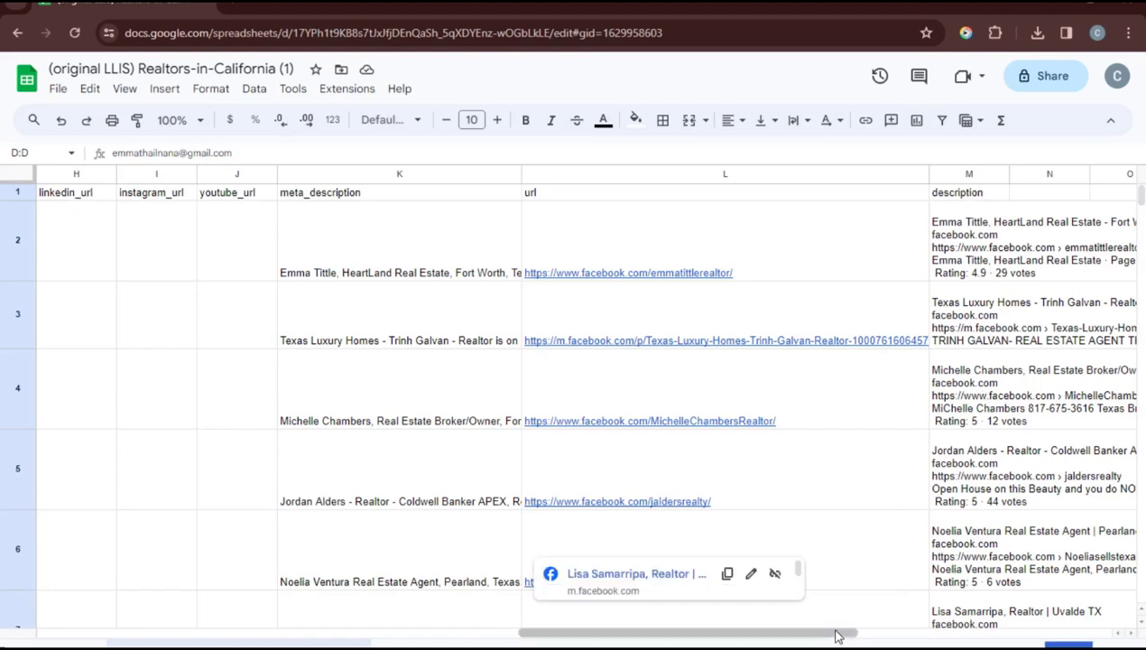
mouse_move(836, 632)
mouse_down()
mouse_move(898, 634)
mouse_move(852, 634)
mouse_up()
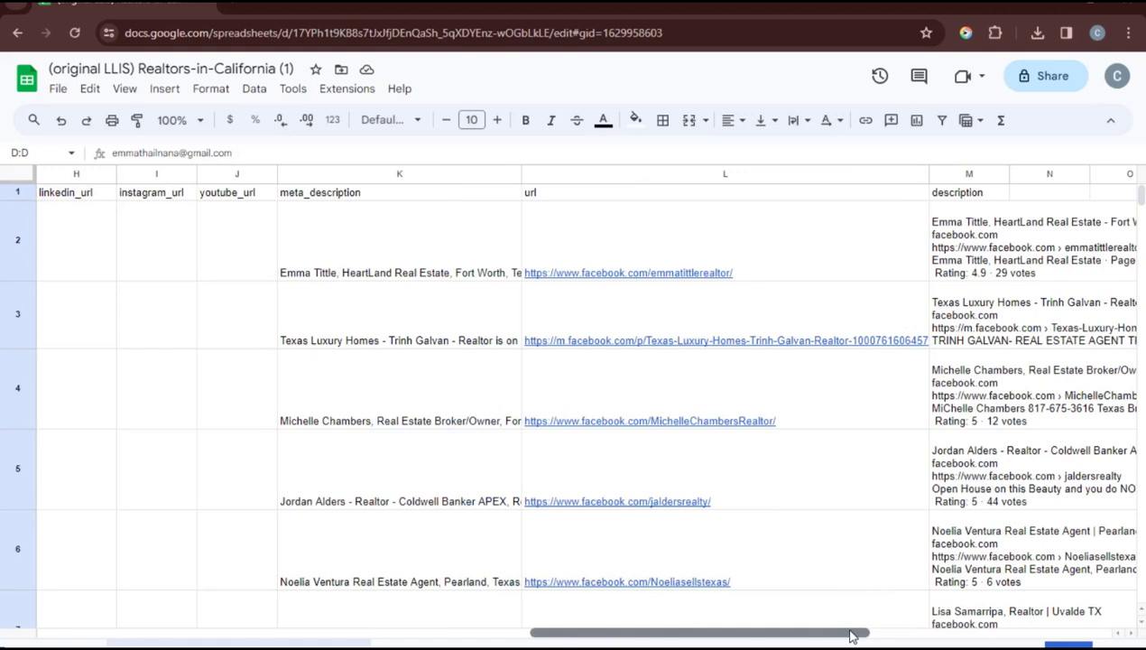
click(855, 173)
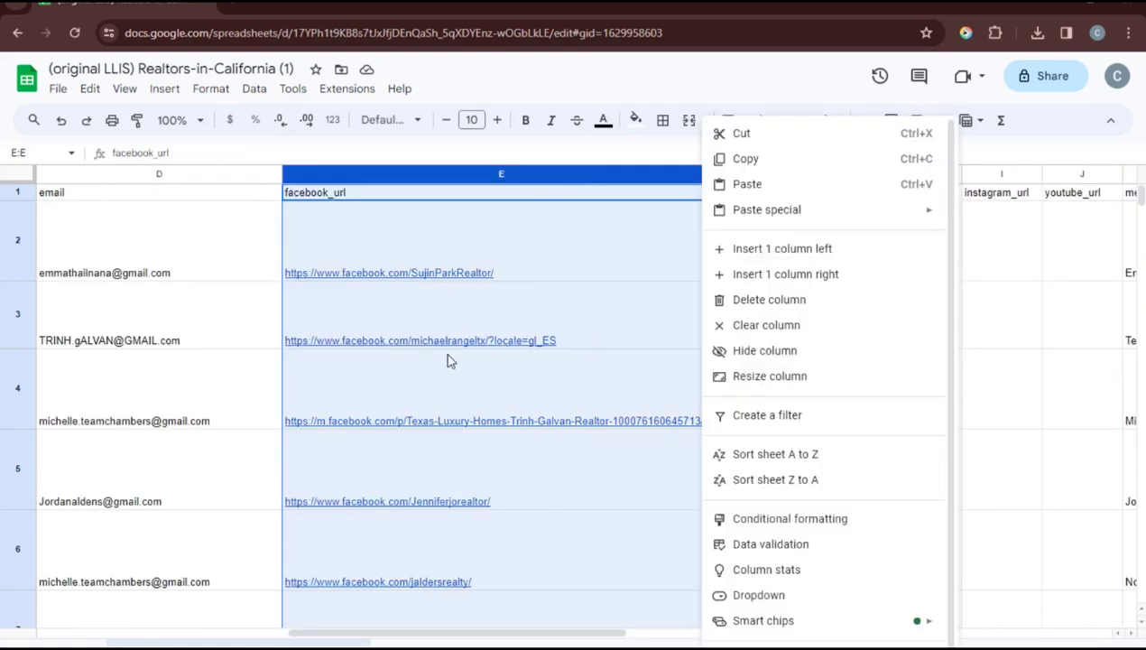
Select the email column and scroll back through the sheet.
click(227, 173)
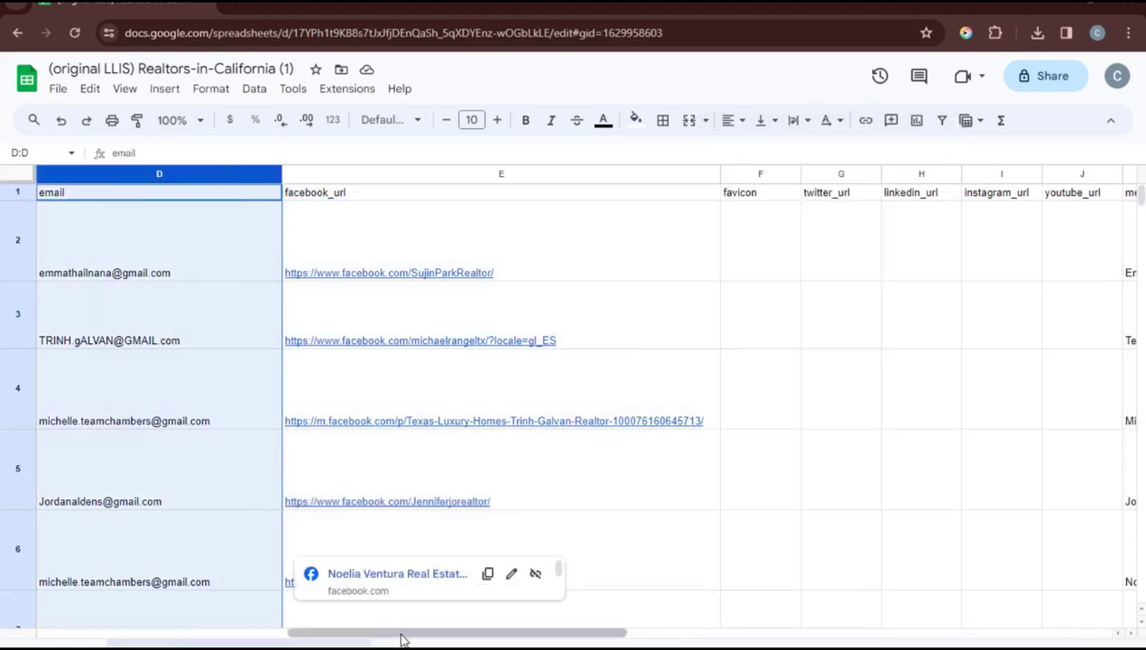
drag(361, 634, 344, 634)
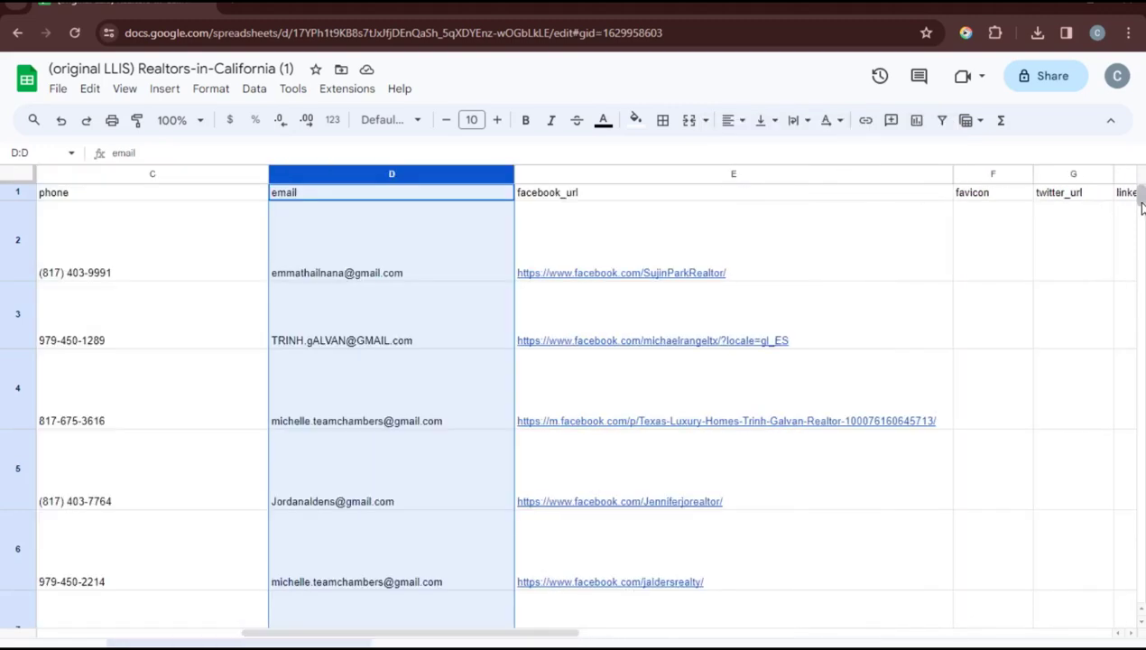
drag(1140, 195, 1140, 219)
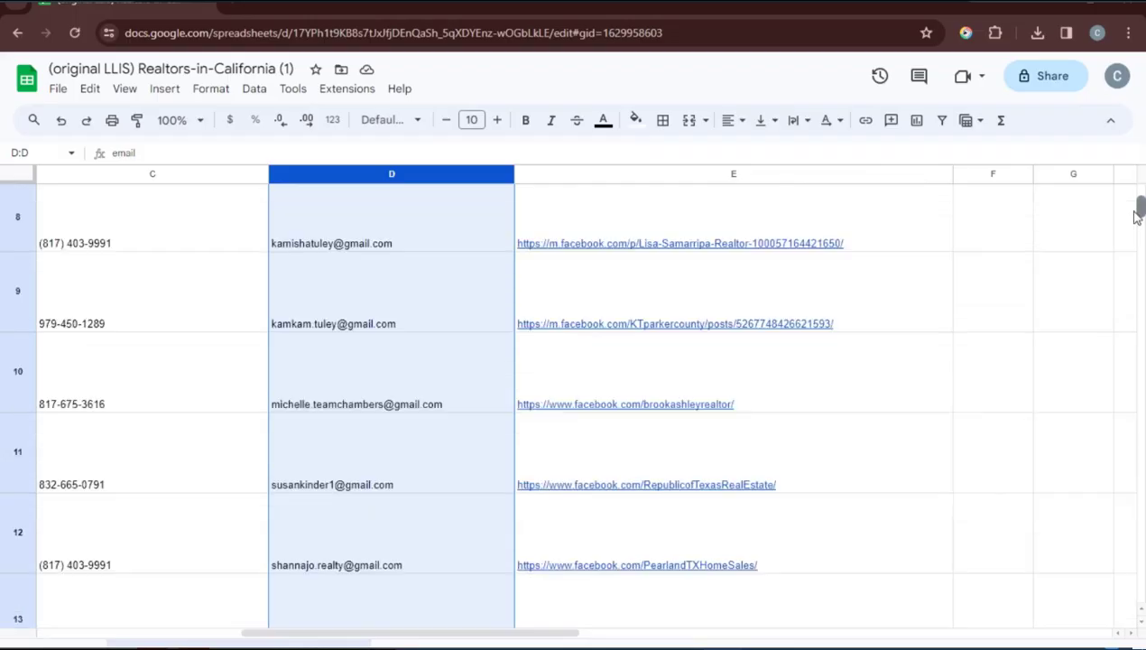
scroll(587, 406, down, 5)
scroll(586, 406, up, 10)
scroll(586, 406, down, 3)
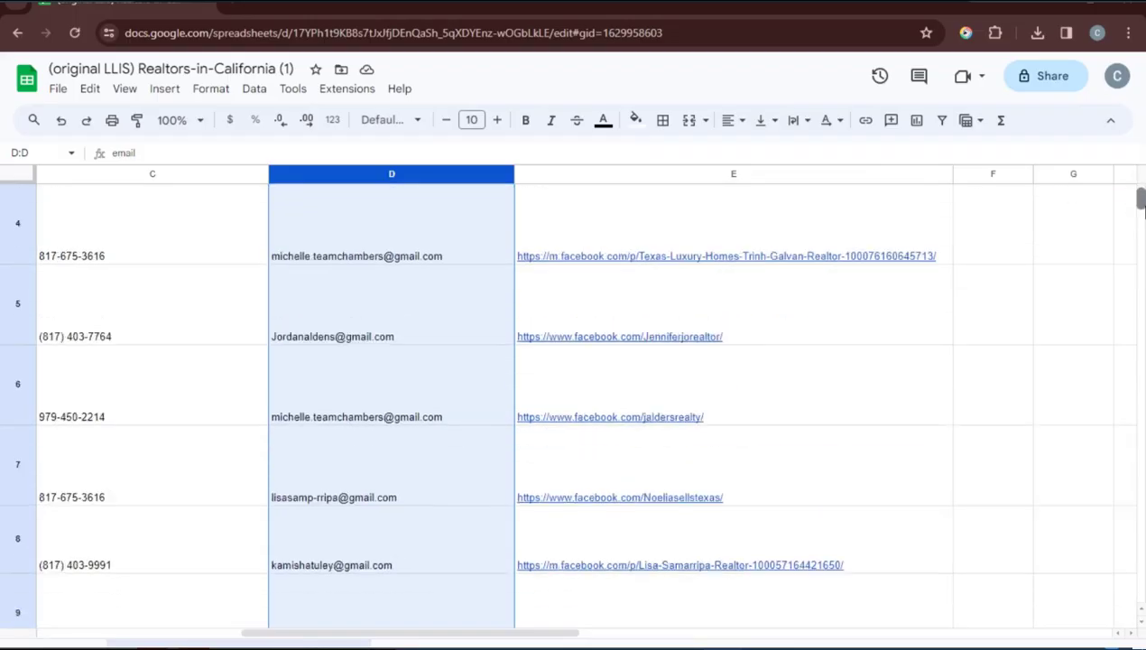
scroll(586, 406, down, 2)
scroll(587, 406, up, 5)
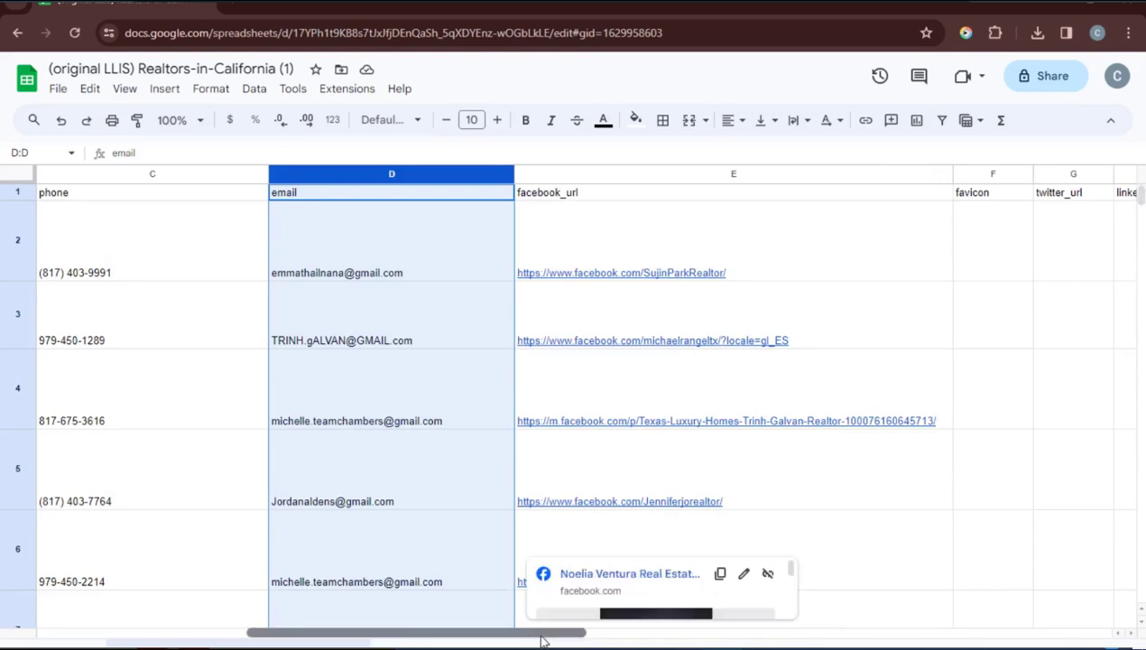
drag(542, 636, 563, 641)
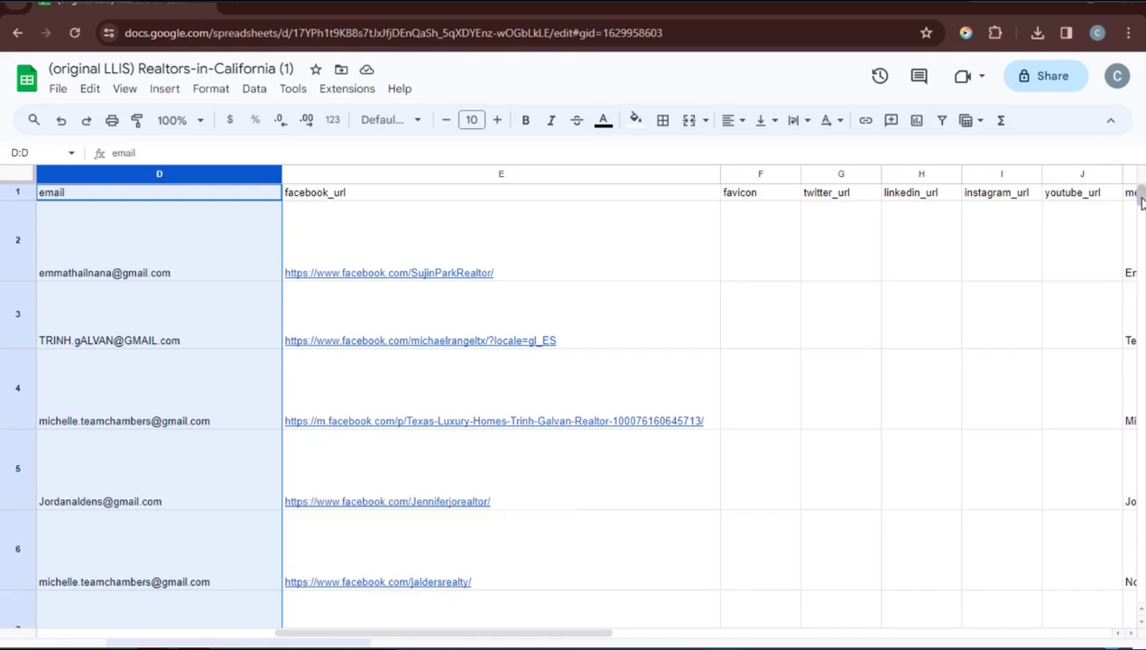
scroll(1140, 200, down, 3)
mouse_move(386, 505)
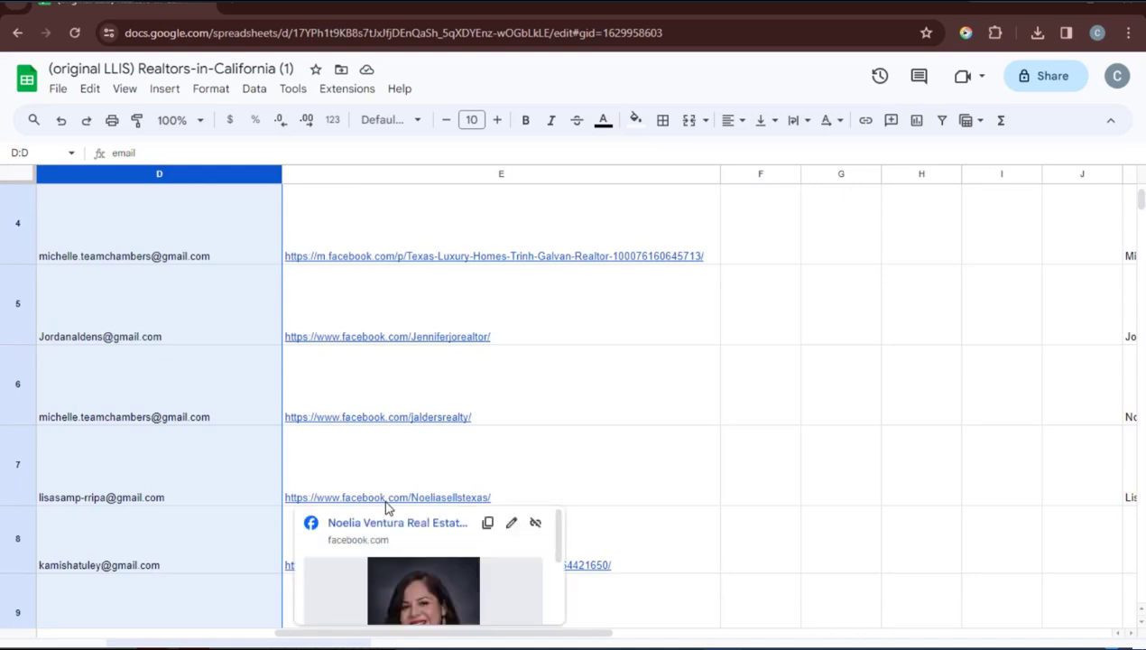
scroll(1139, 207, down, 5)
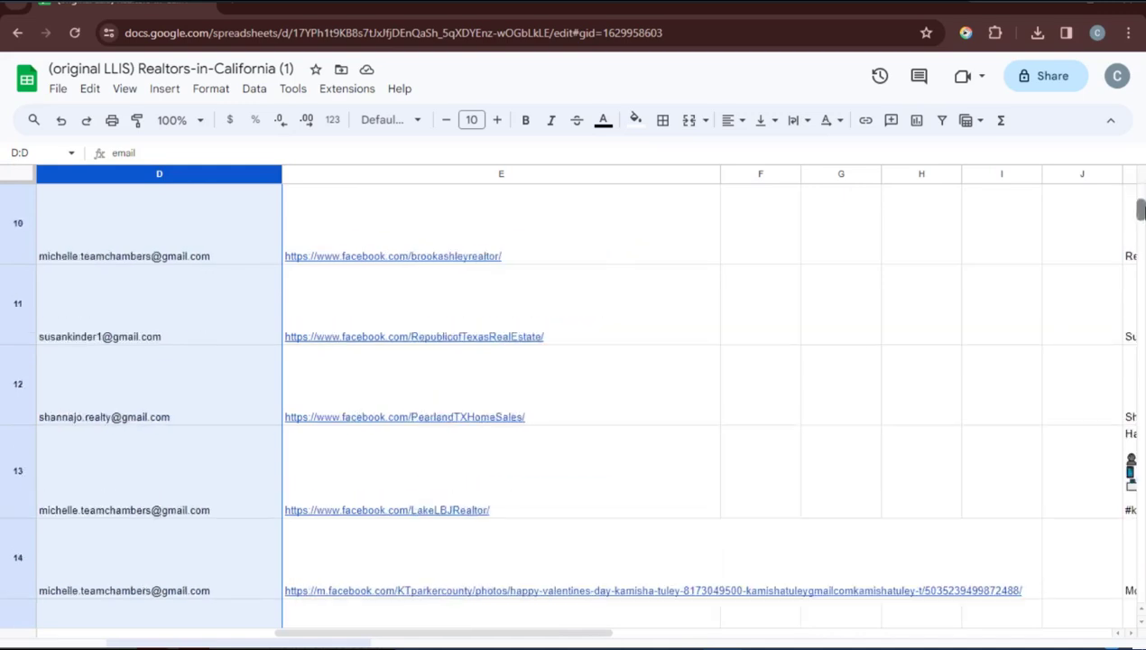
scroll(1140, 208, down, 1)
mouse_move(460, 258)
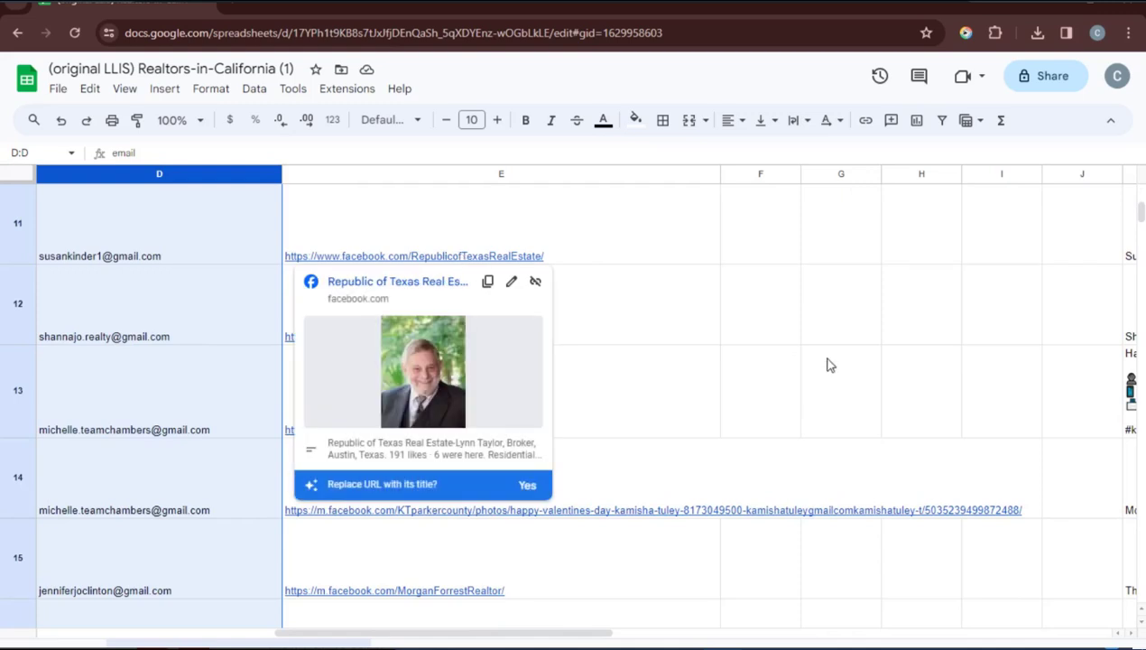
scroll(1139, 225, down, 5)
scroll(1140, 226, up, 5)
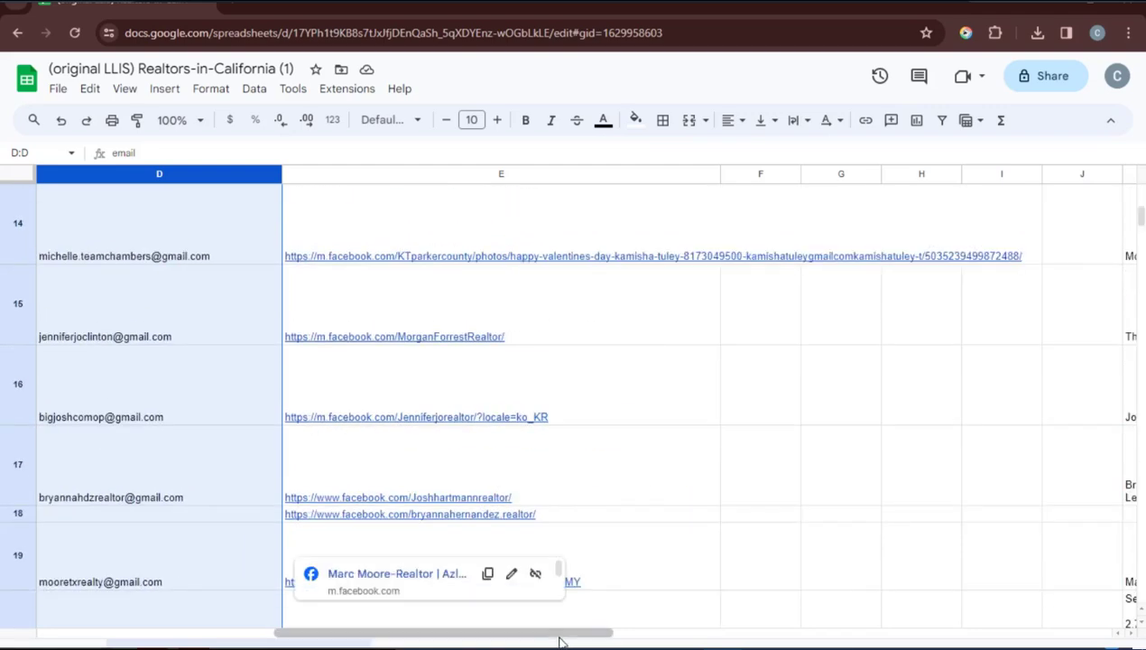
drag(557, 634, 421, 634)
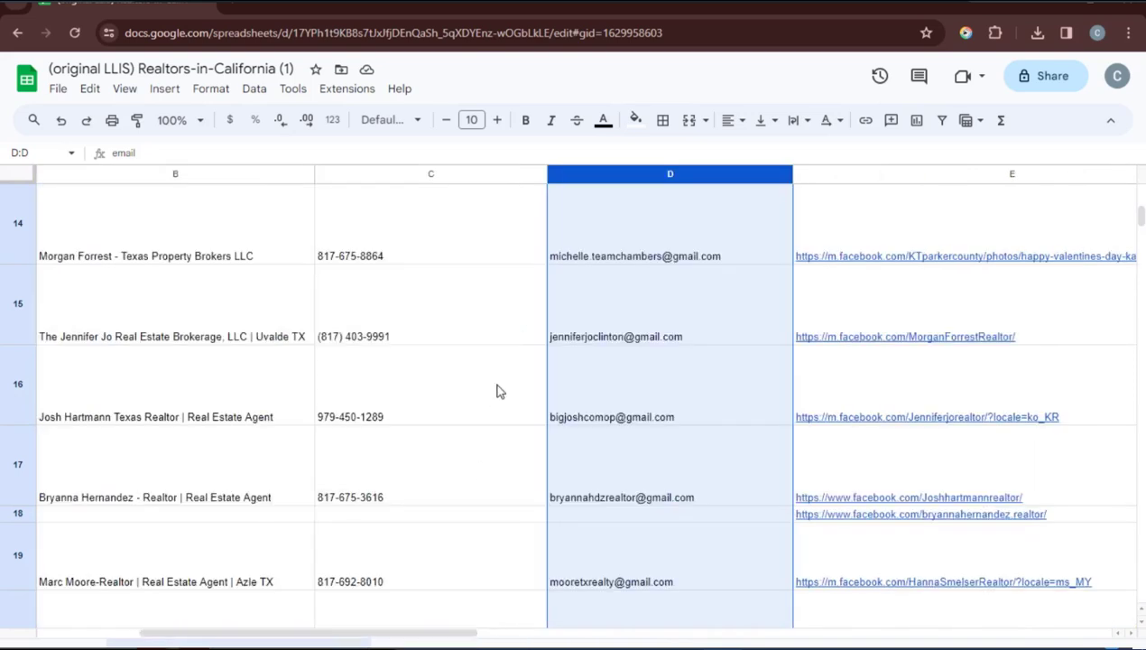
Select the phone, email and facebook_url columns in turn, then scroll right to the description columns.
click(494, 173)
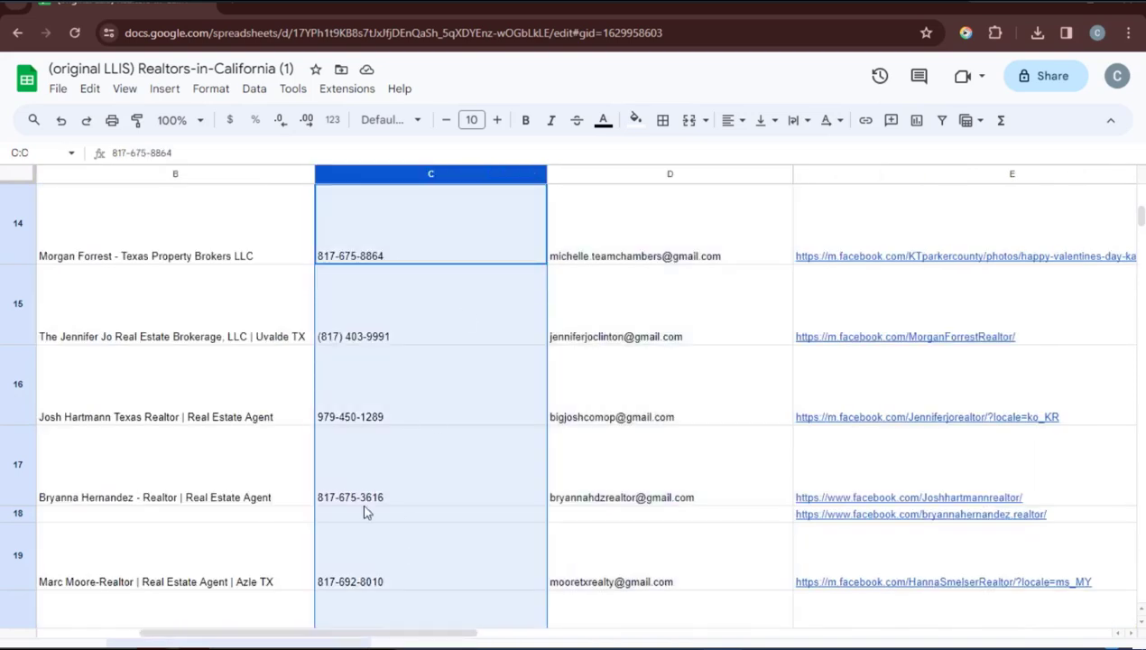
click(742, 175)
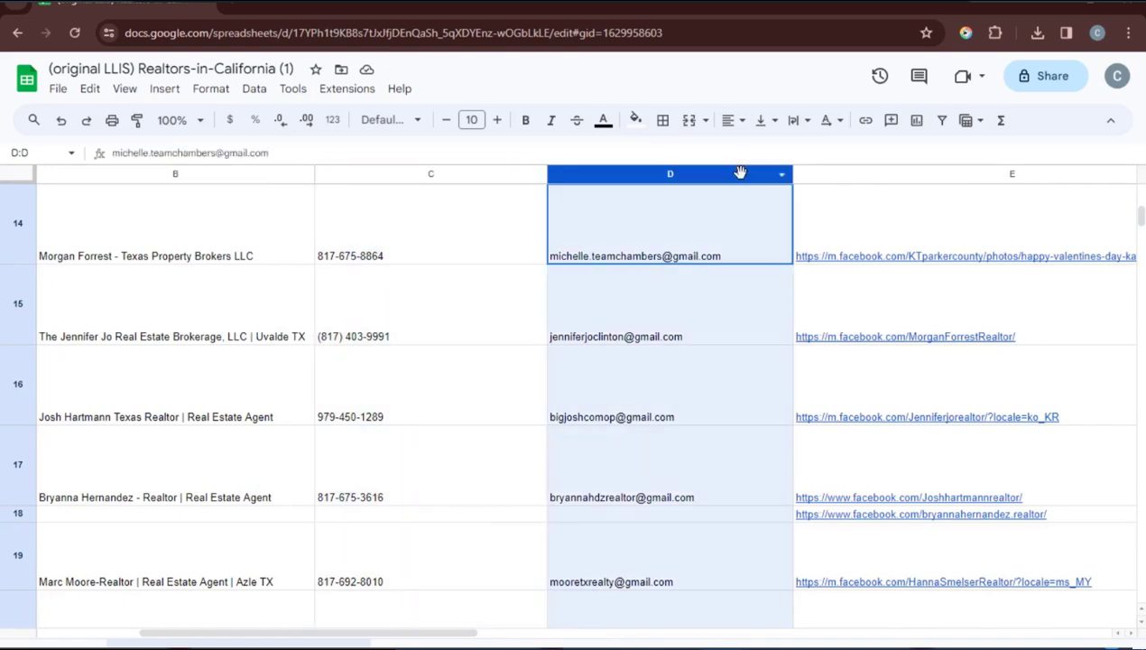
click(899, 180)
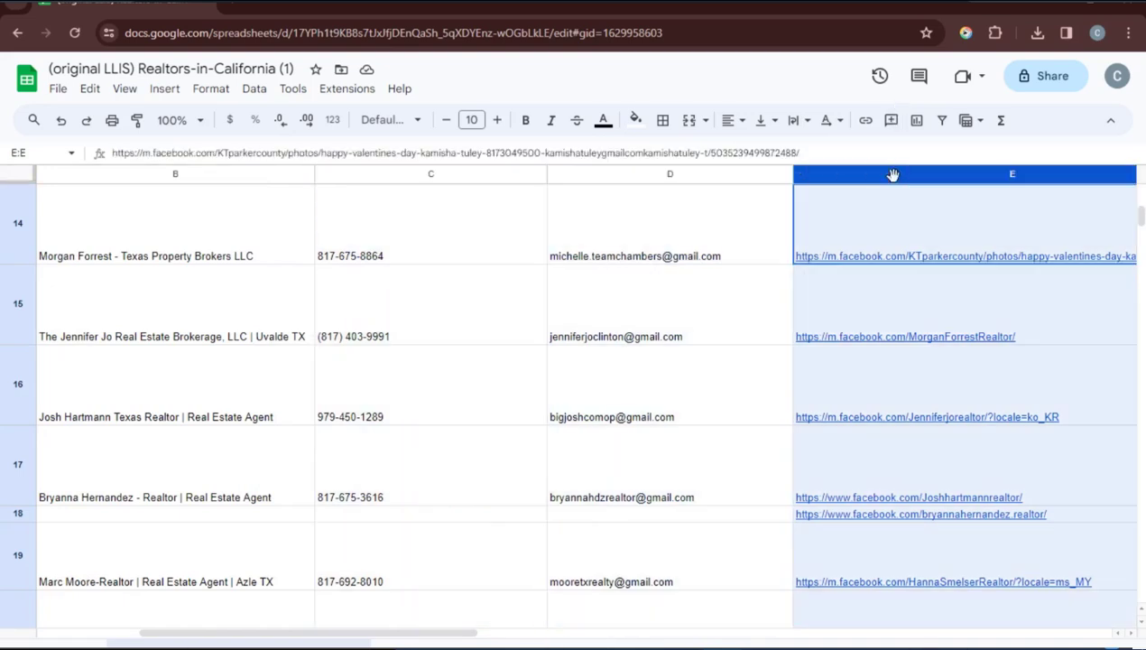
mouse_move(906, 263)
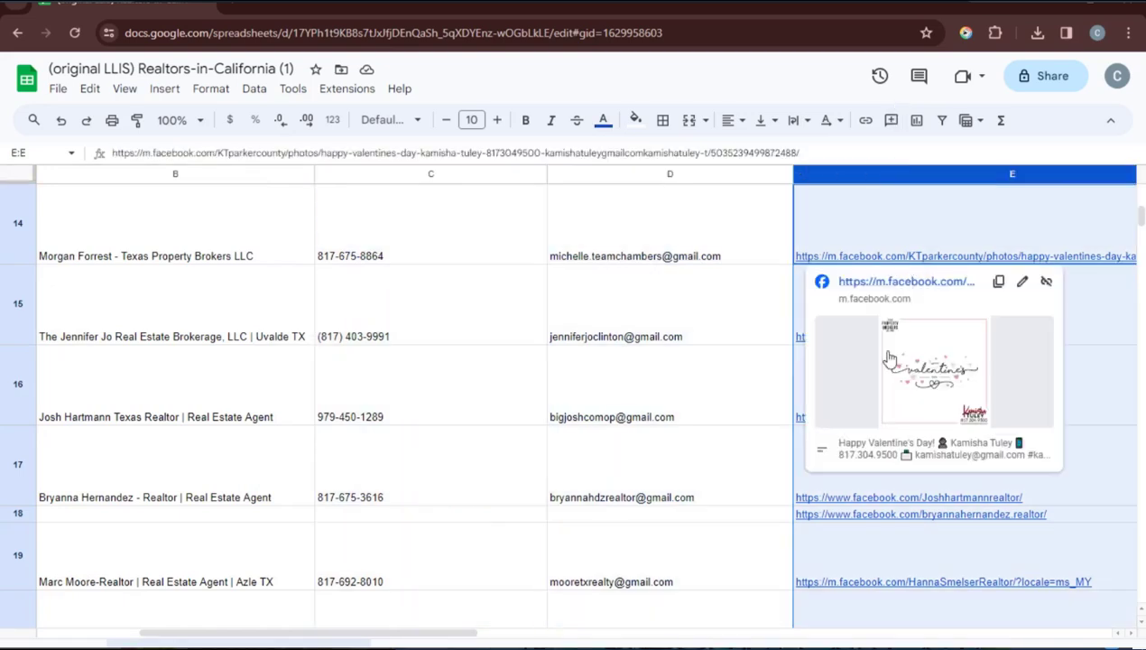
mouse_move(853, 501)
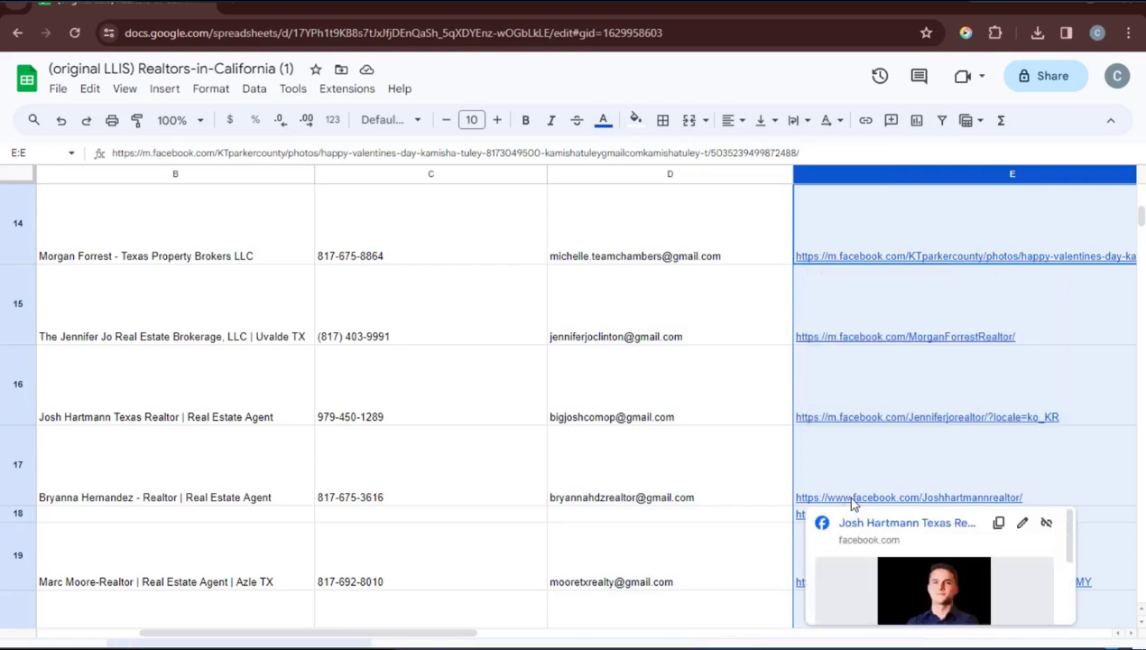
mouse_move(845, 426)
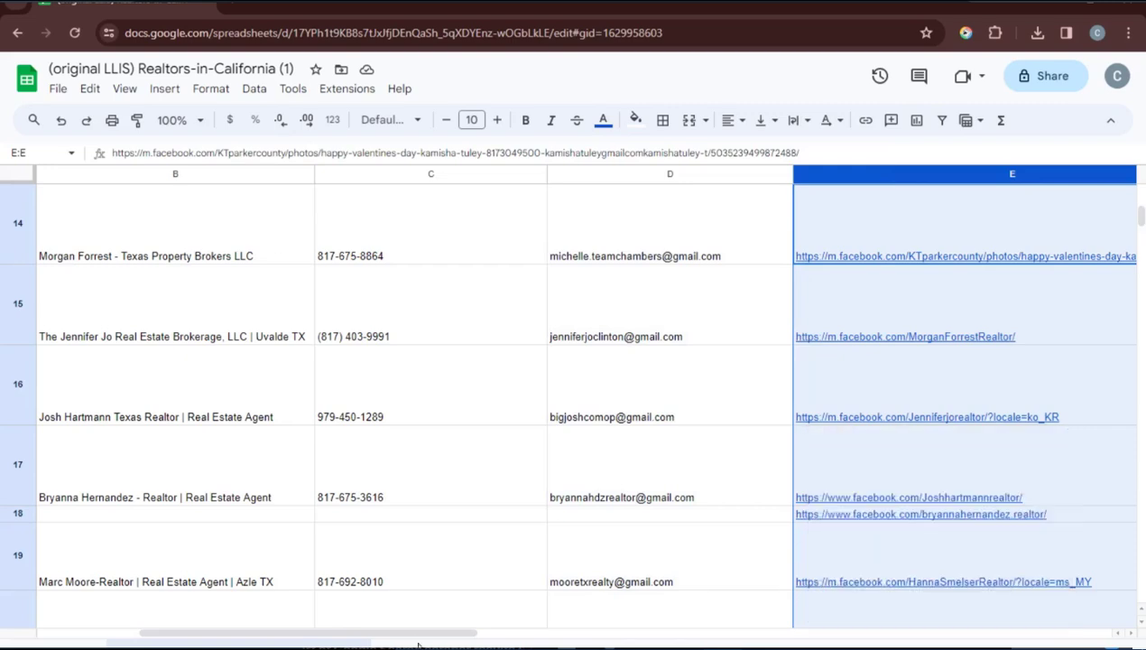
drag(416, 633, 806, 619)
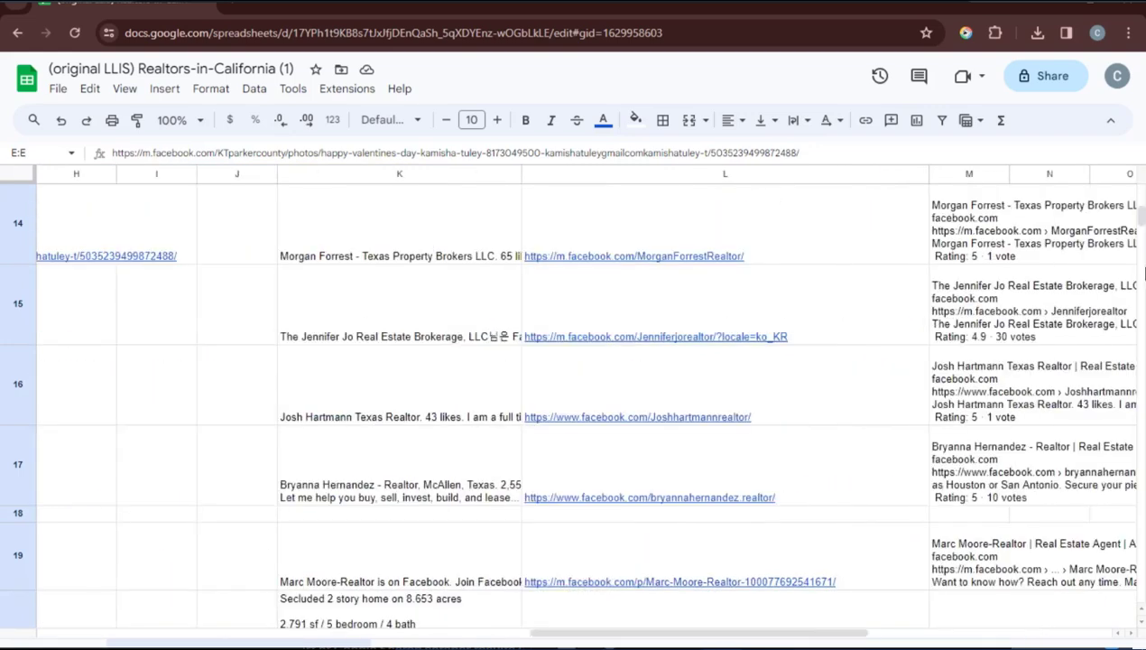
mouse_move(1140, 213)
mouse_down()
mouse_move(1140, 248)
mouse_move(1140, 202)
mouse_up()
Switch to OBS Studio and stop the recording from the Controls panel.
mouse_move(551, 627)
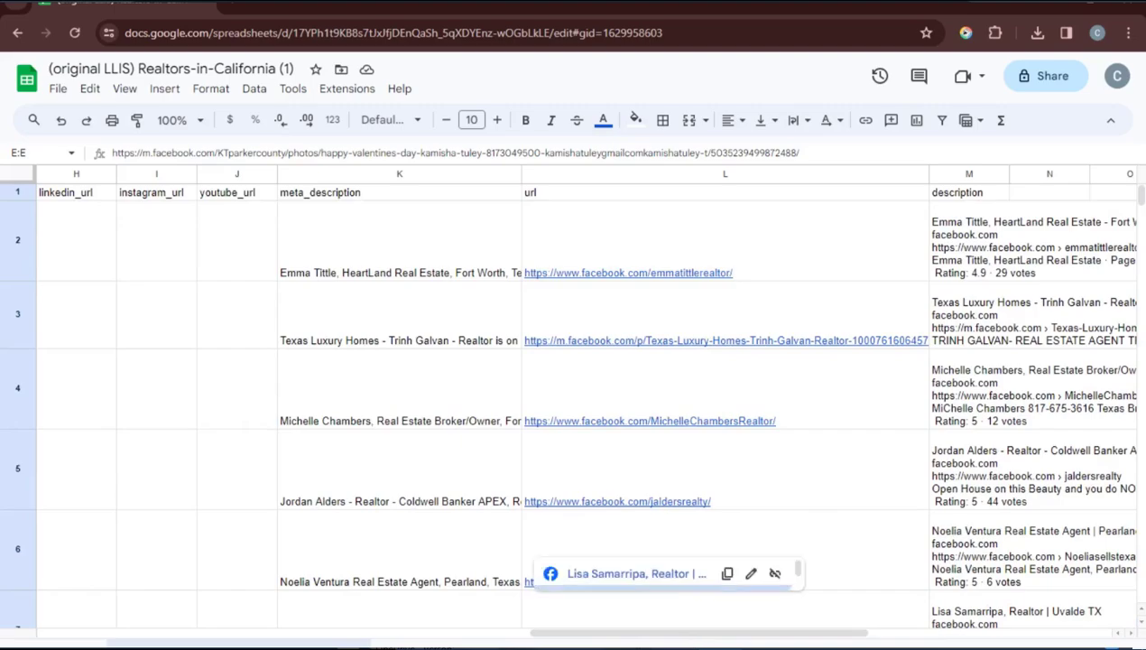
key(alt+Tab)
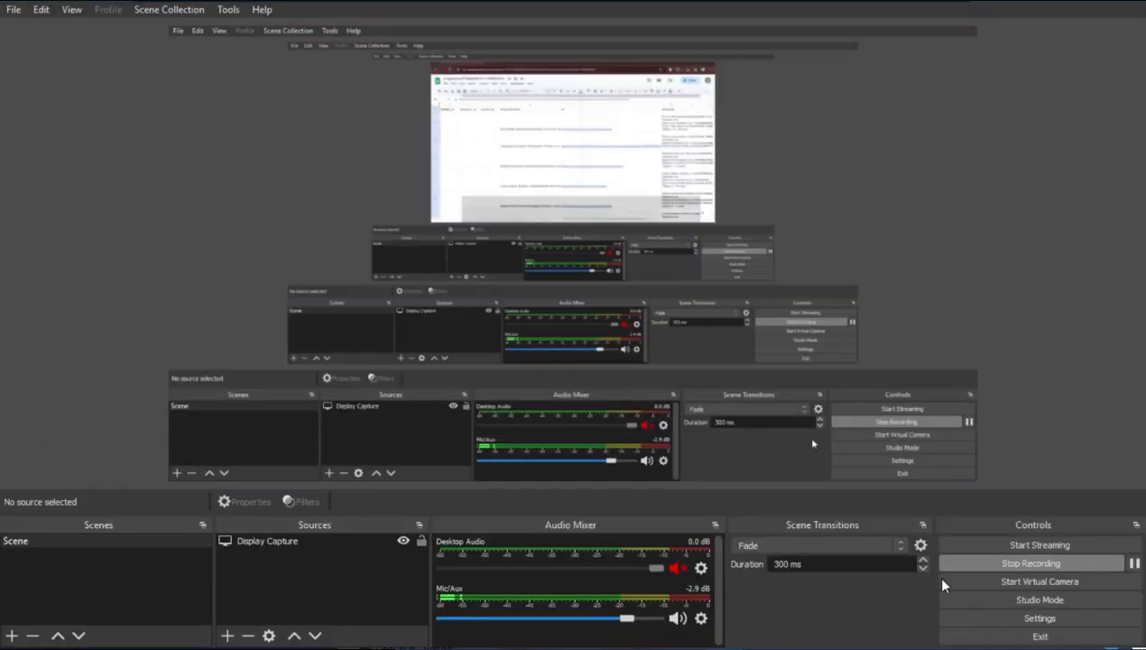
click(1133, 563)
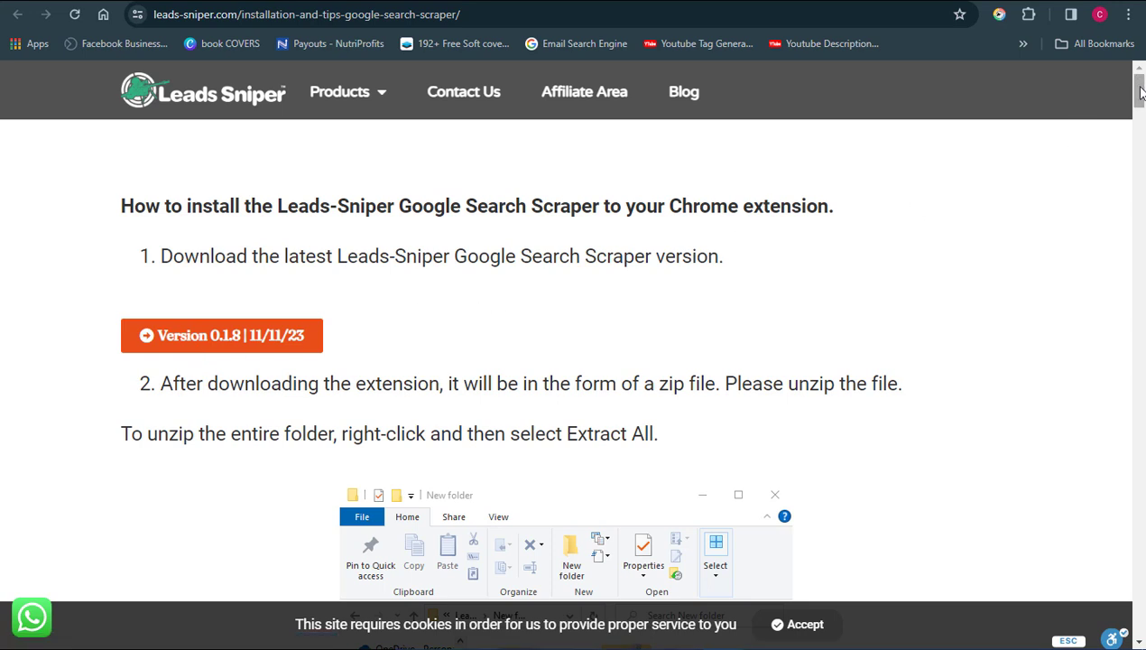
drag(1139, 93, 1139, 128)
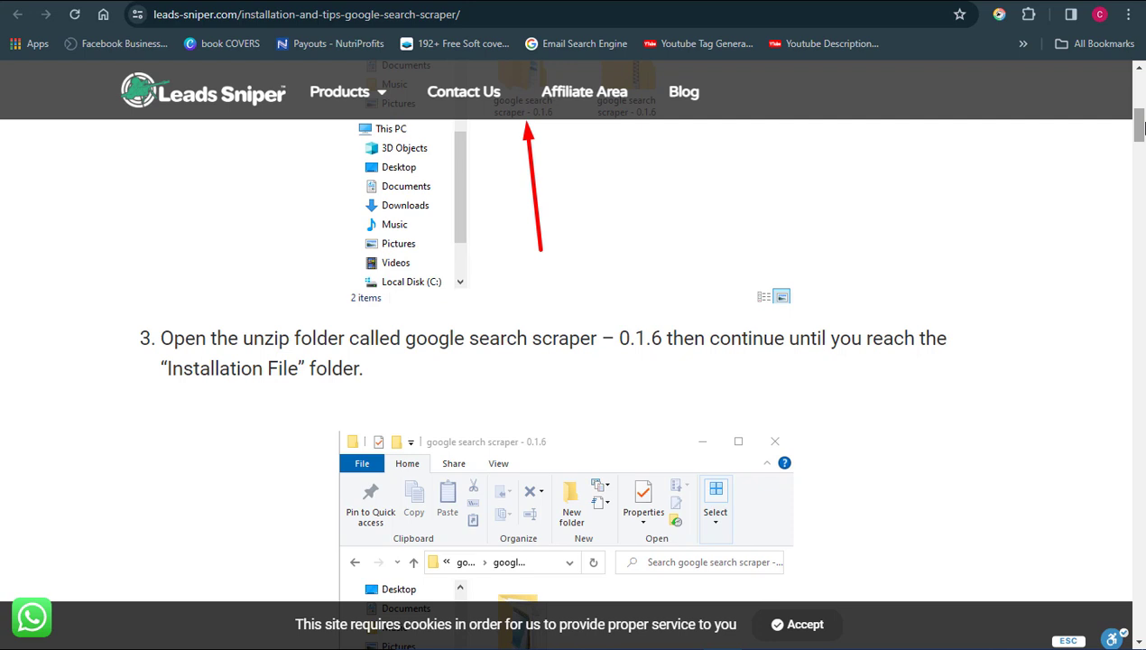
drag(1138, 129, 1140, 236)
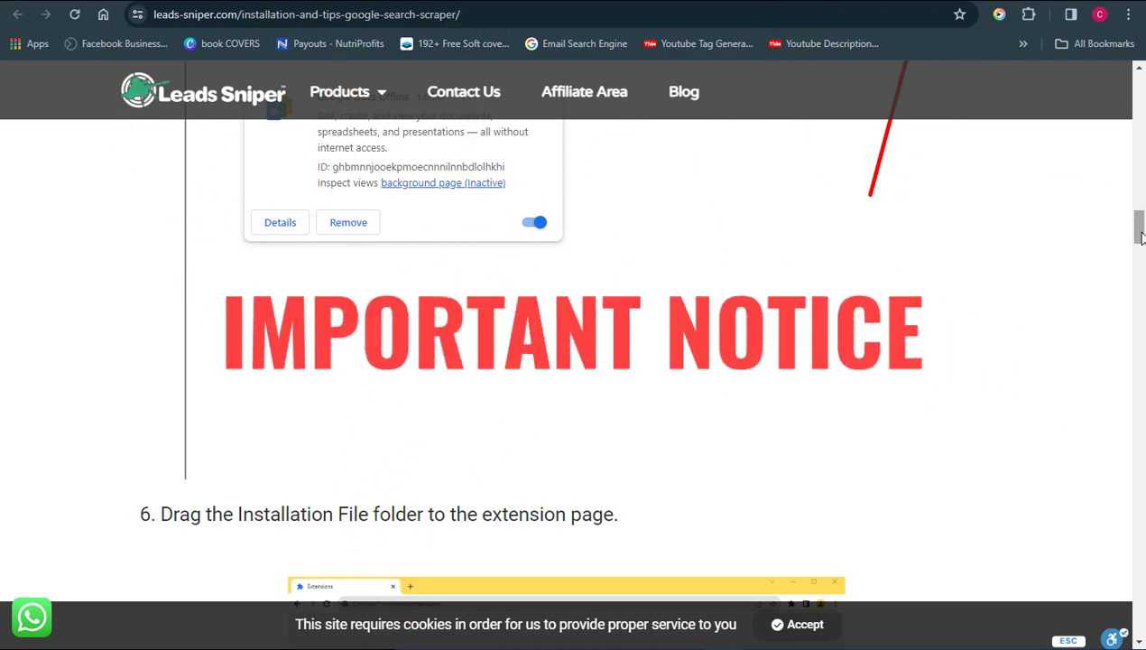
drag(1141, 236, 1140, 126)
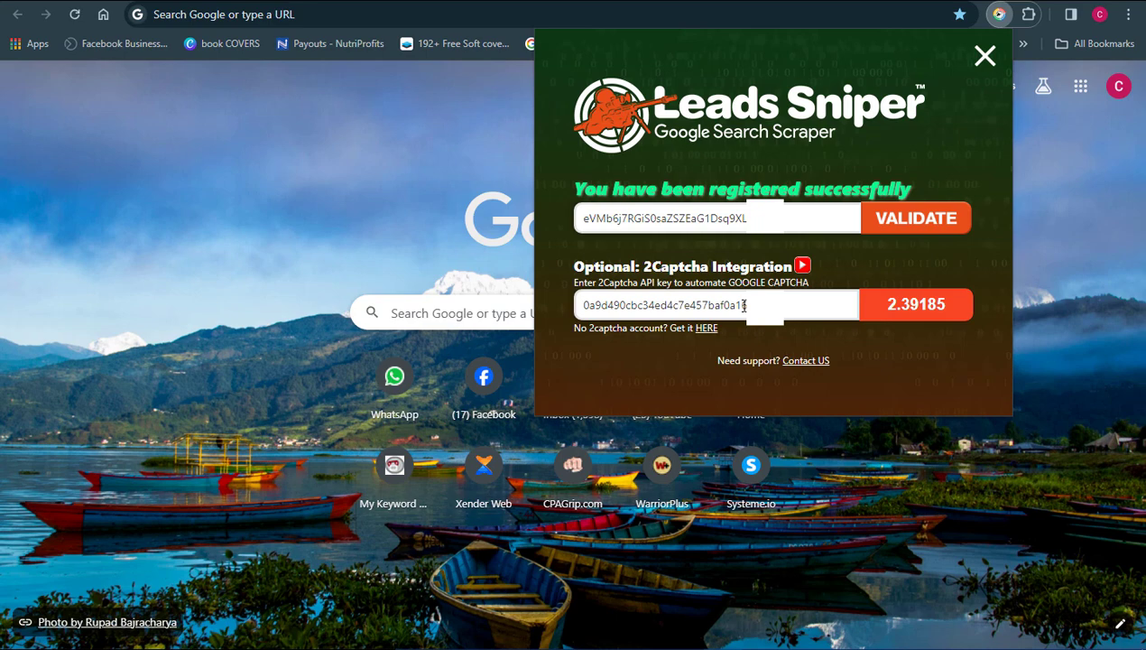
Return to the scraper form and review the ten keywords down to Property managers.
click(983, 59)
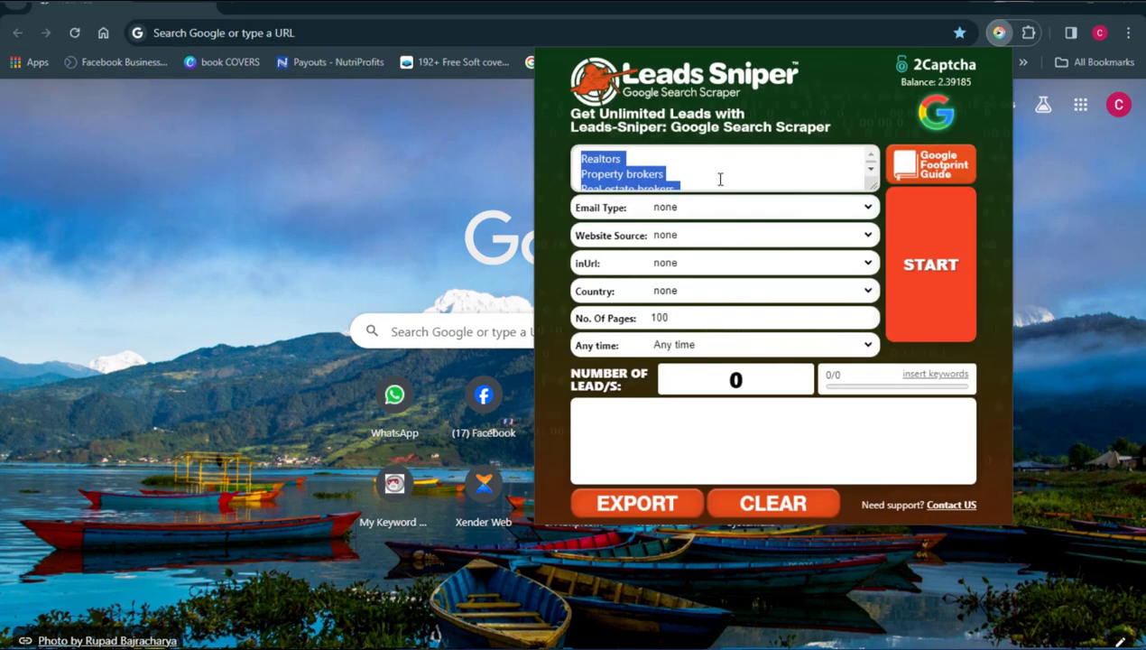
click(720, 179)
key(Down)
key(Down)
key(Down)
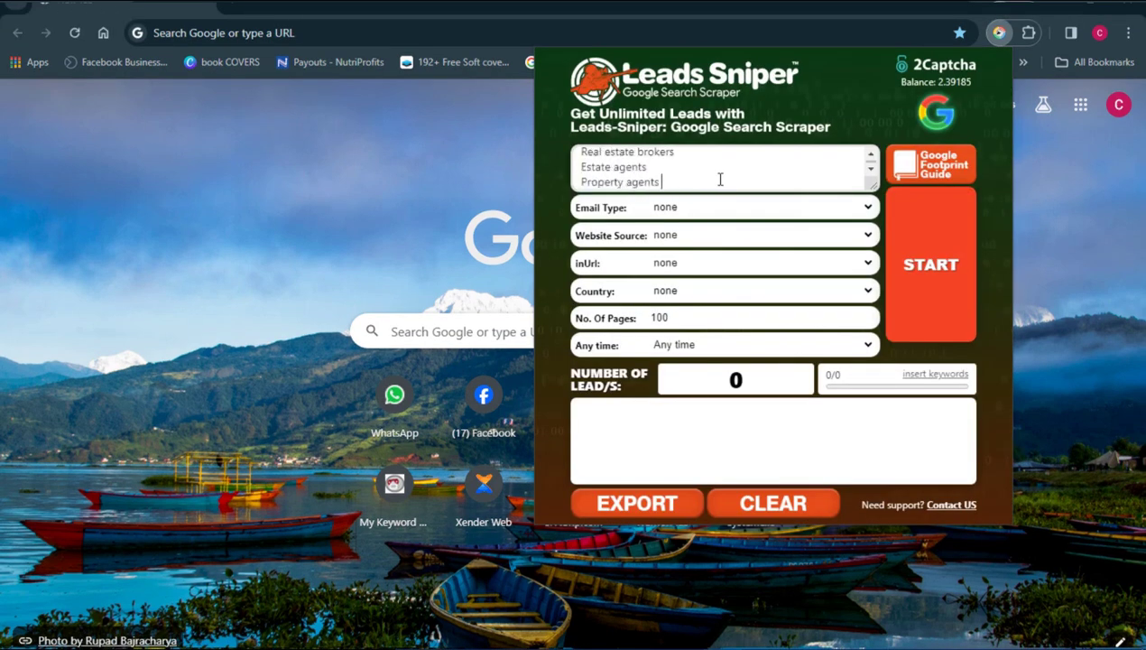
key(Down)
key(Down)
key(Down)
key(Down)
key(Down)
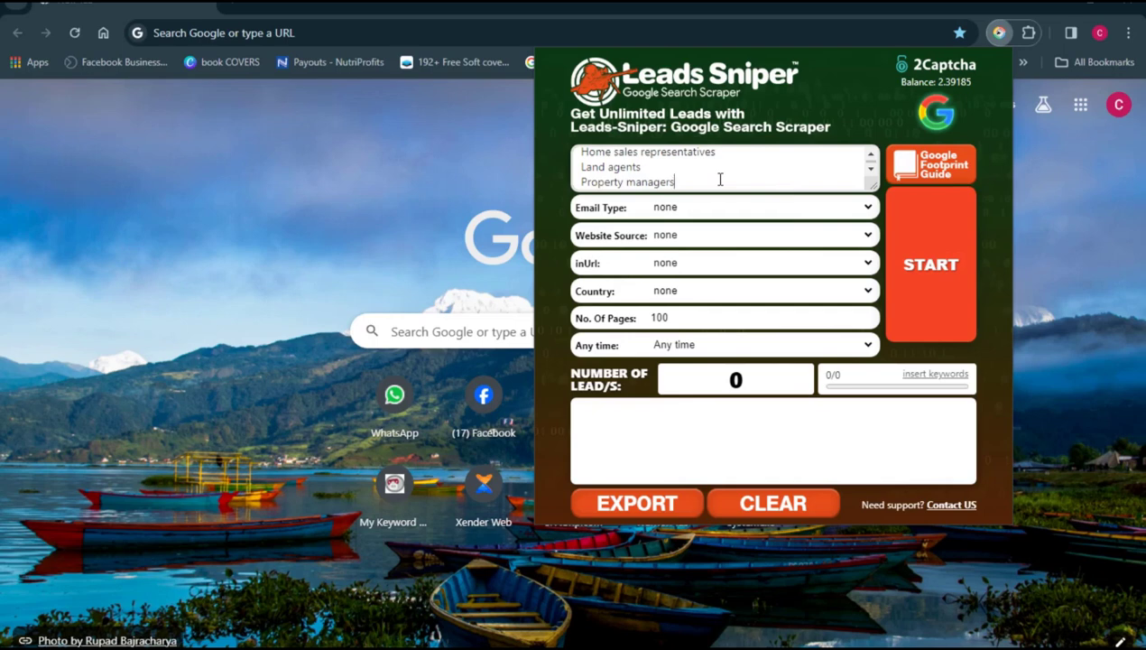
click(737, 209)
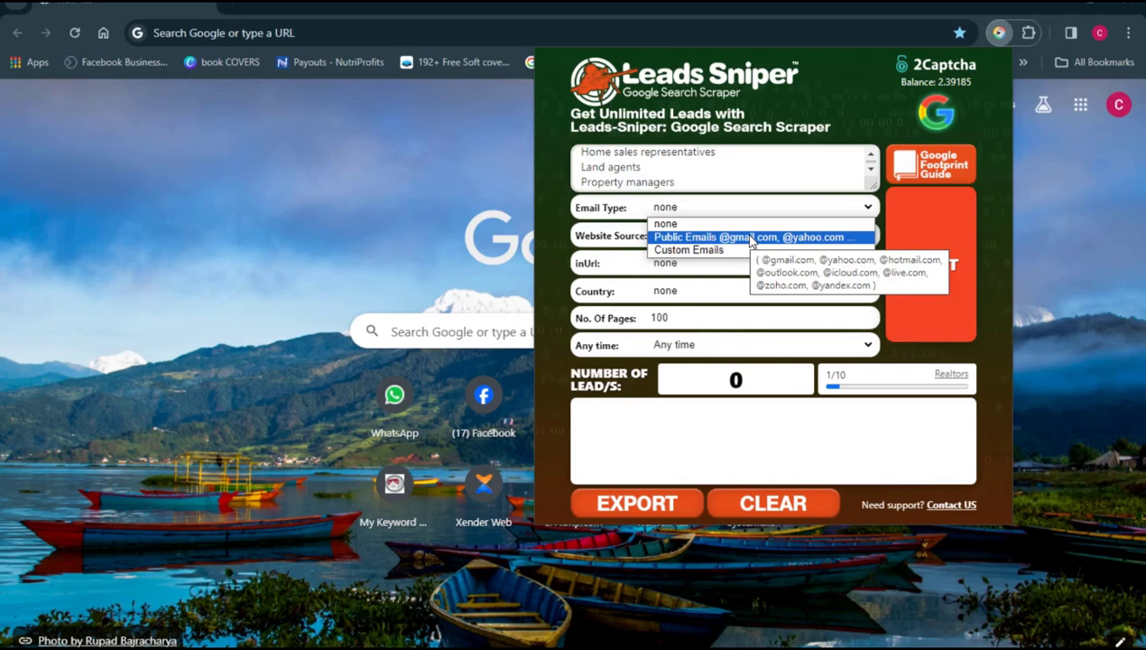
click(749, 238)
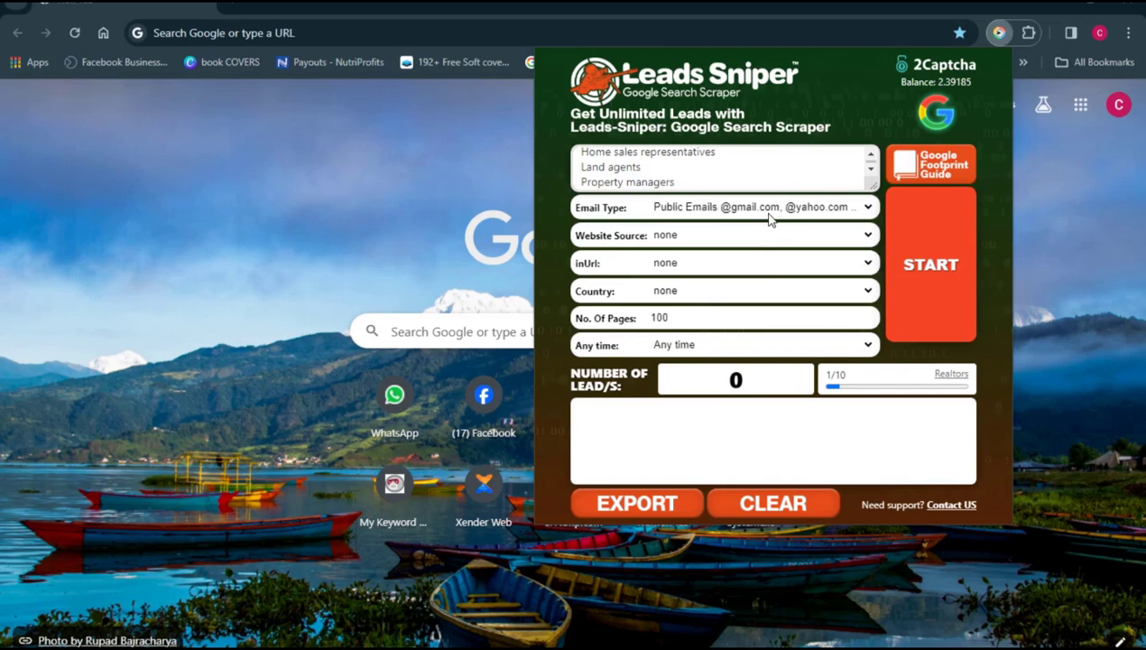
click(772, 210)
click(783, 237)
click(783, 236)
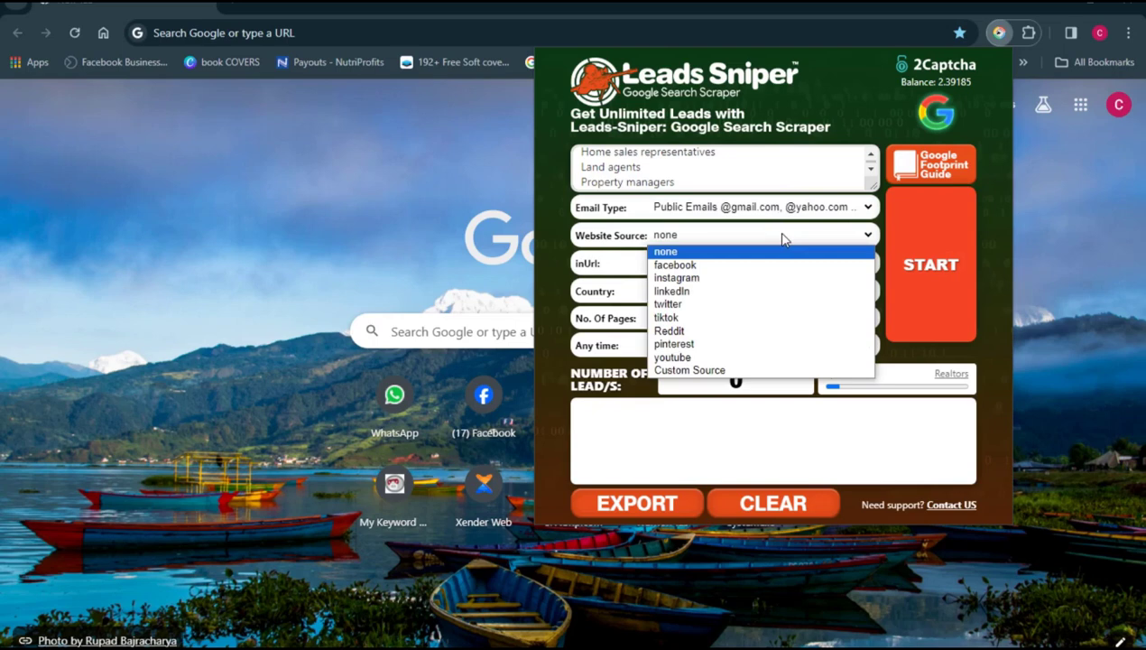
click(686, 267)
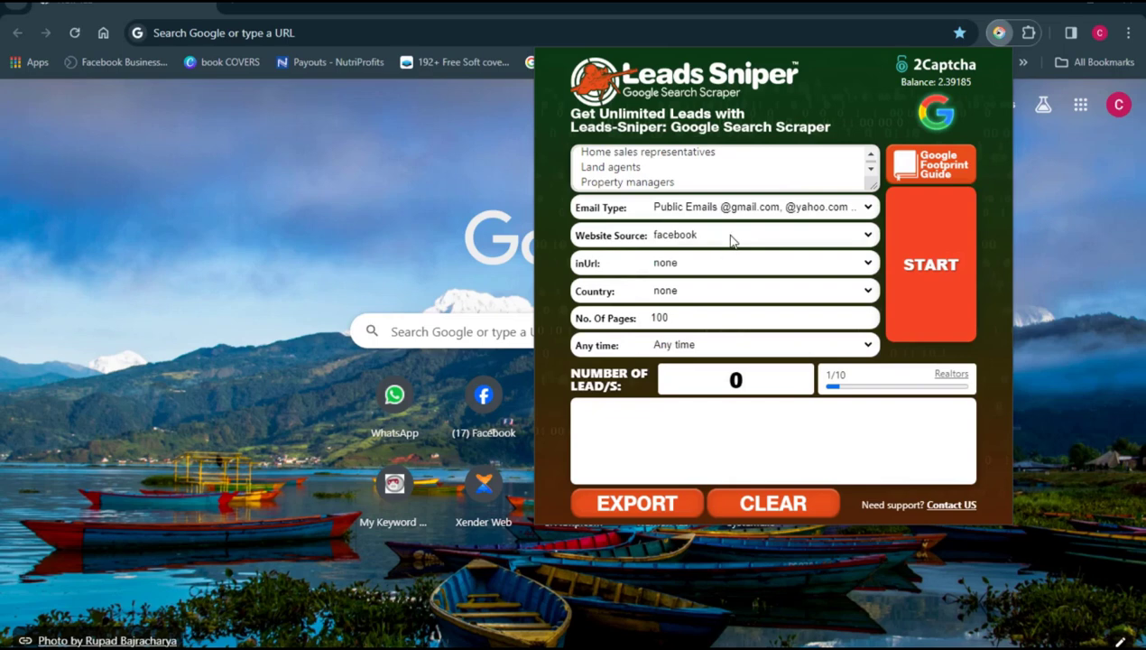
click(732, 238)
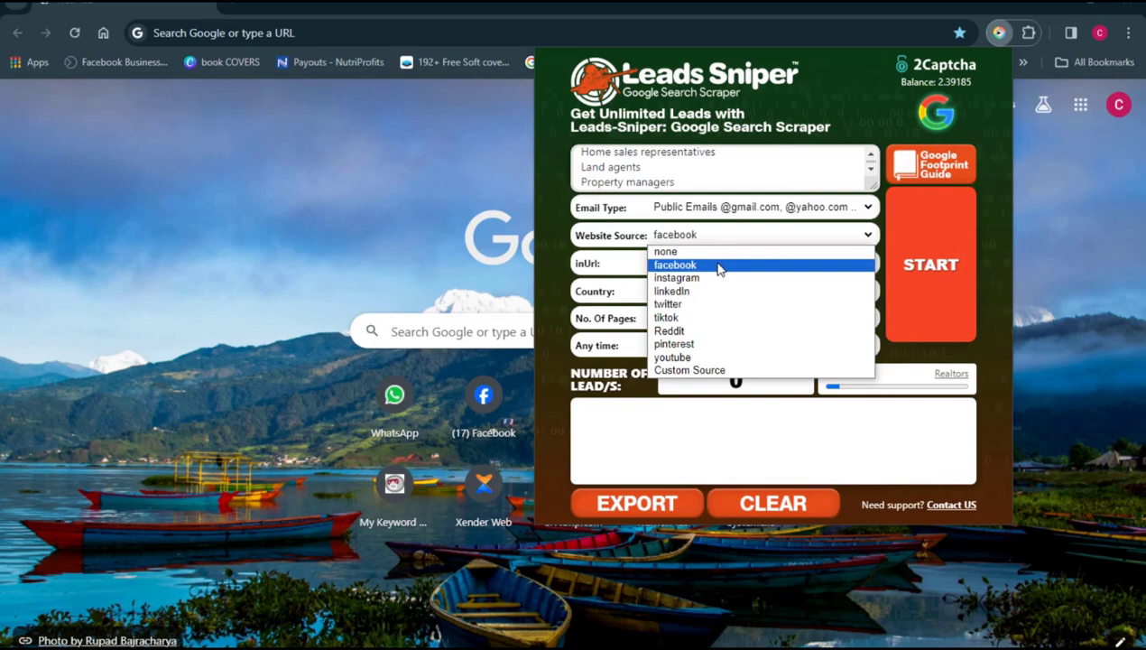
click(719, 266)
click(739, 292)
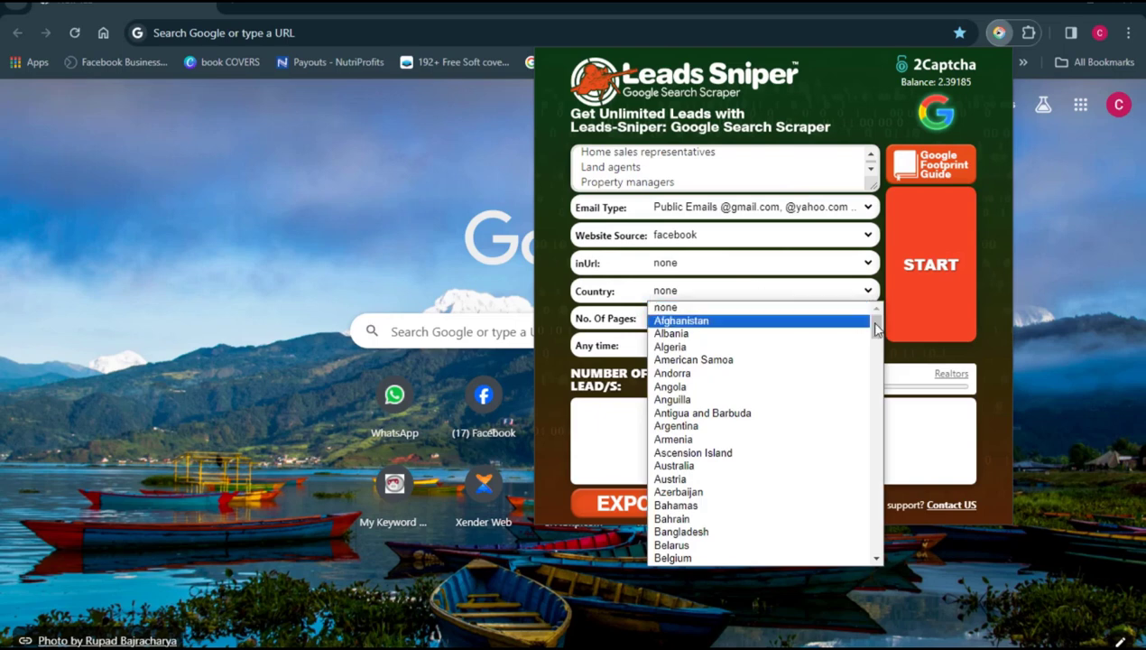
Pick Canada from the Country list, leaving 100 pages and Any time.
drag(877, 334, 879, 364)
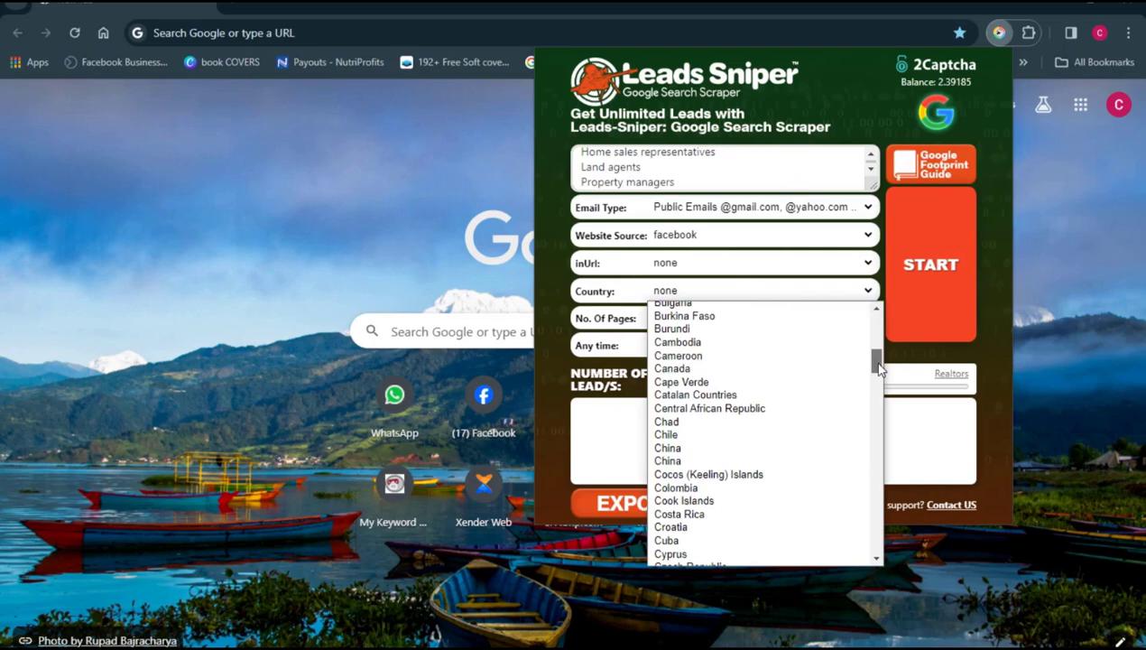
scroll(879, 371, down, 1)
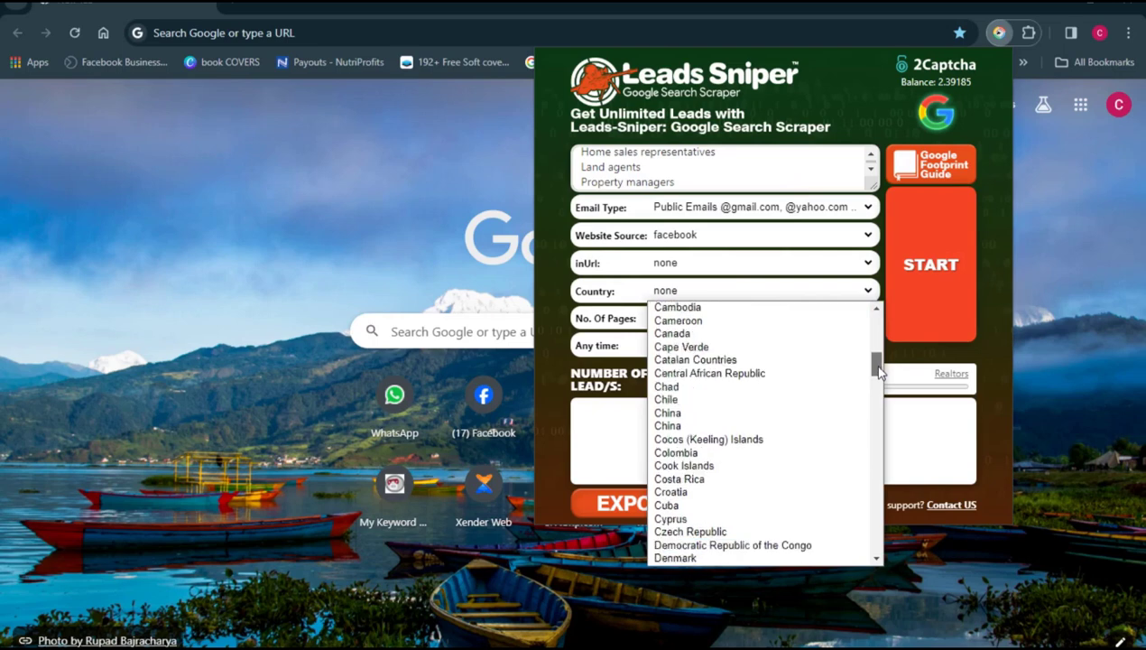
click(689, 333)
scroll(857, 343, up, 7)
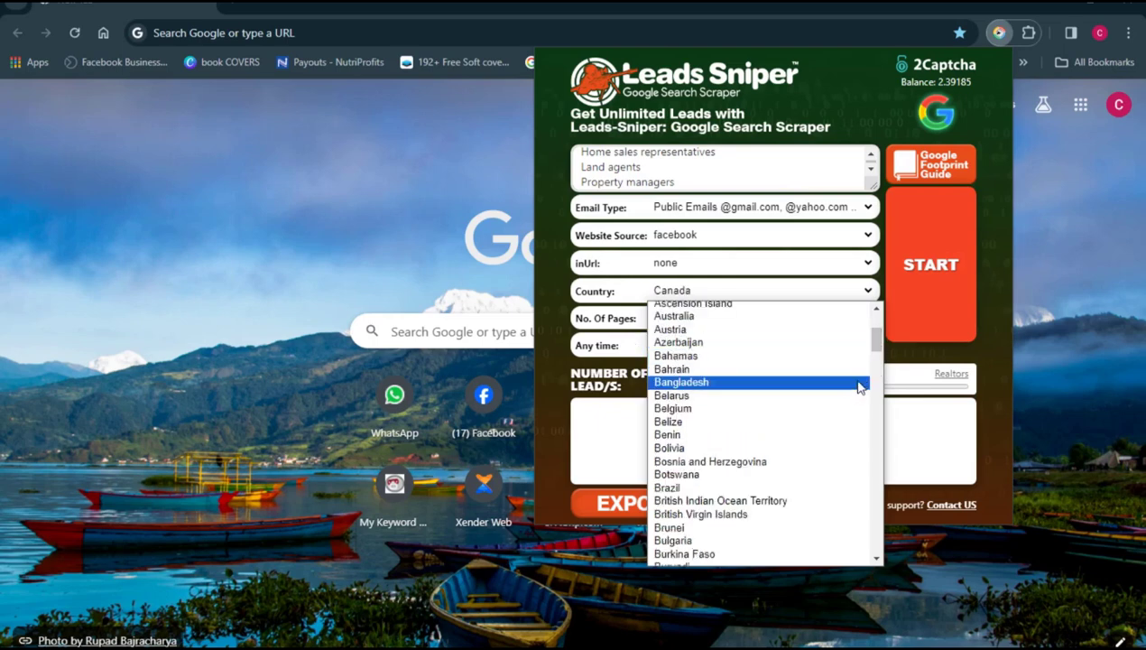
drag(871, 341, 876, 368)
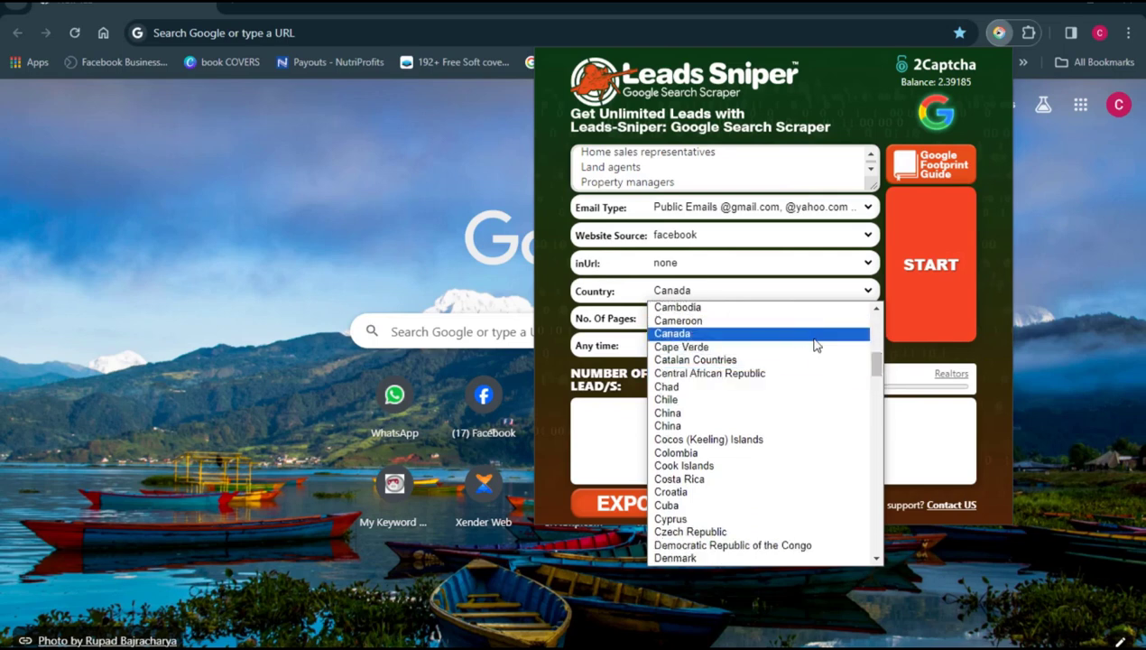
click(787, 333)
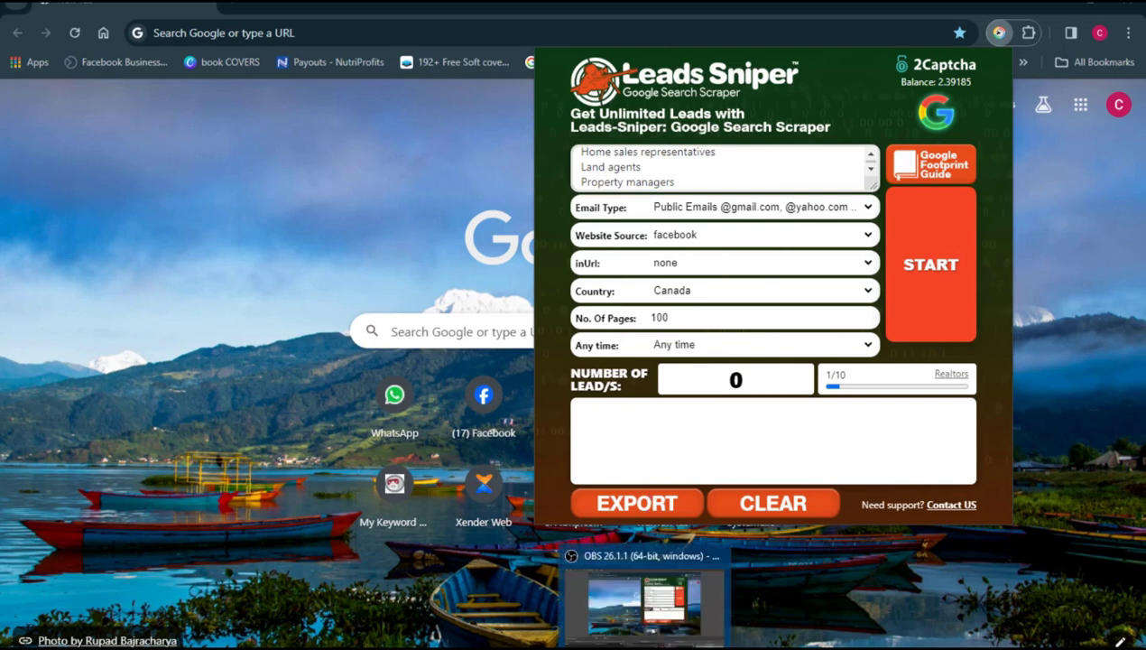
Start the scrape, scroll the Google results for Facebook realtor emails, then reload the search.
click(927, 274)
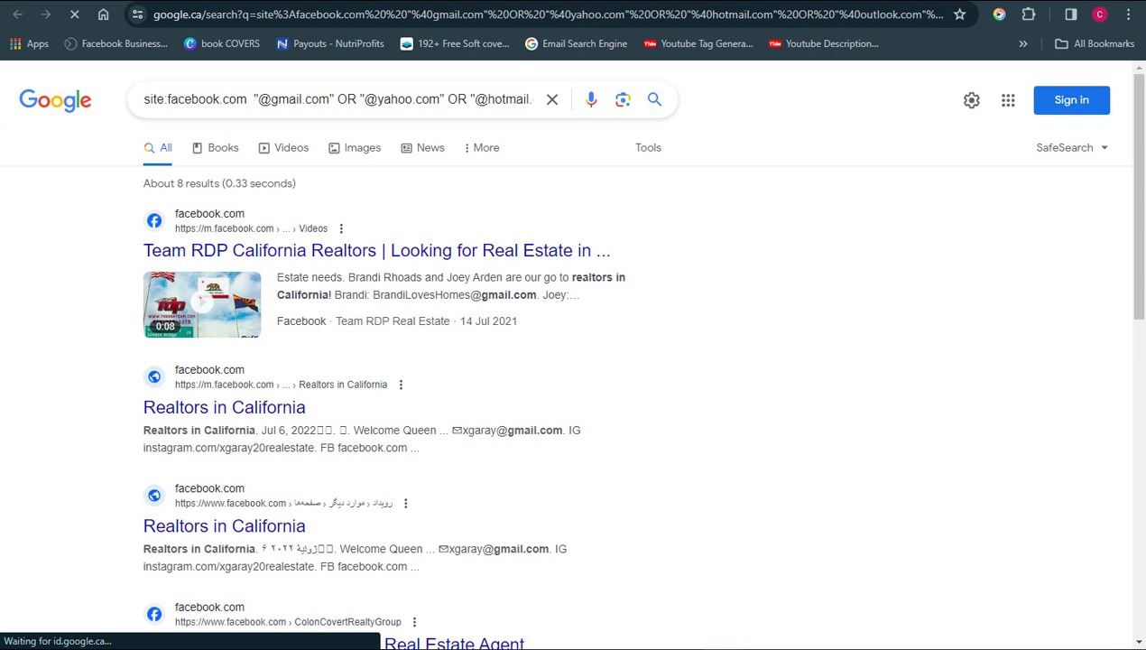
scroll(567, 351, down, 1)
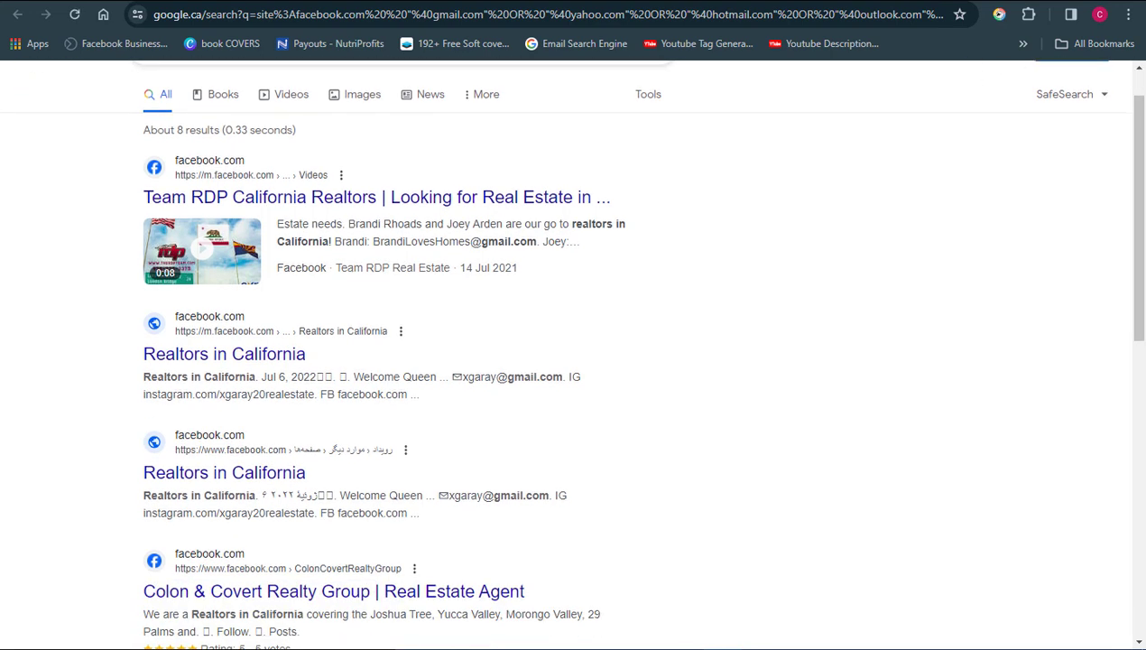
scroll(567, 351, down, 2)
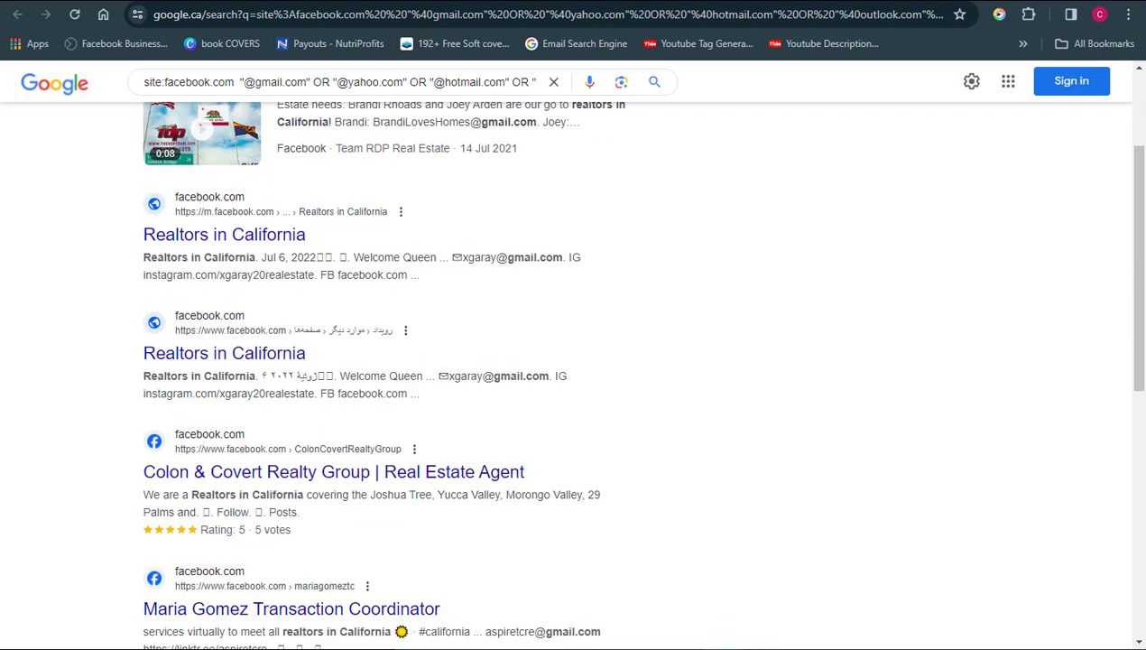
scroll(638, 371, down, 2)
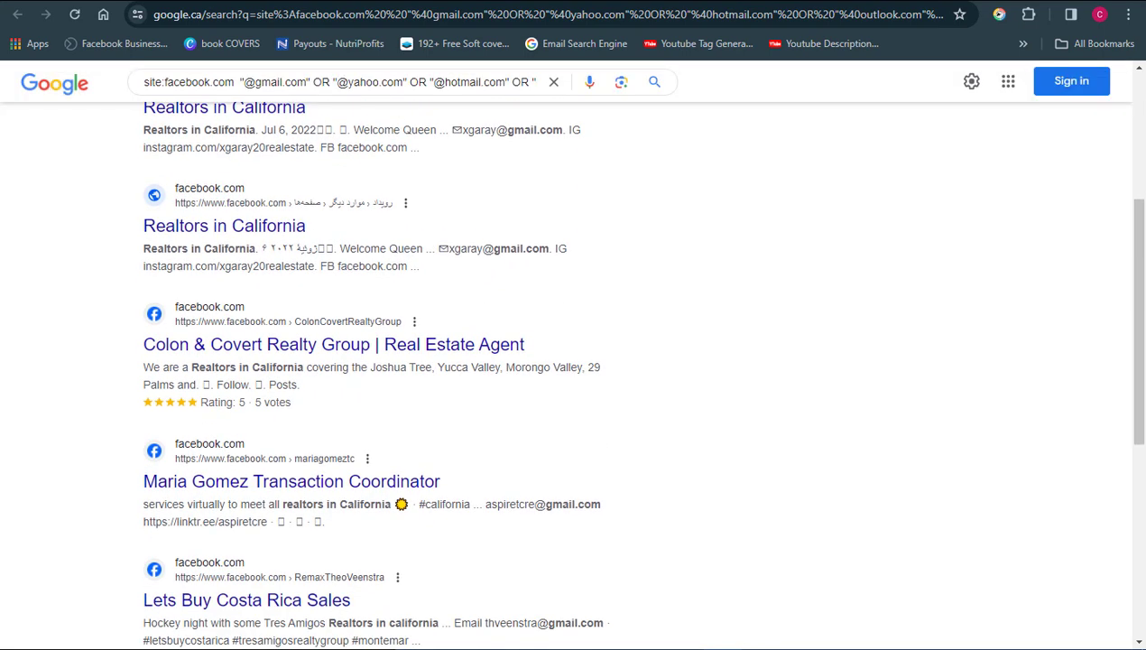
scroll(573, 374, down, 2)
scroll(638, 372, down, 2)
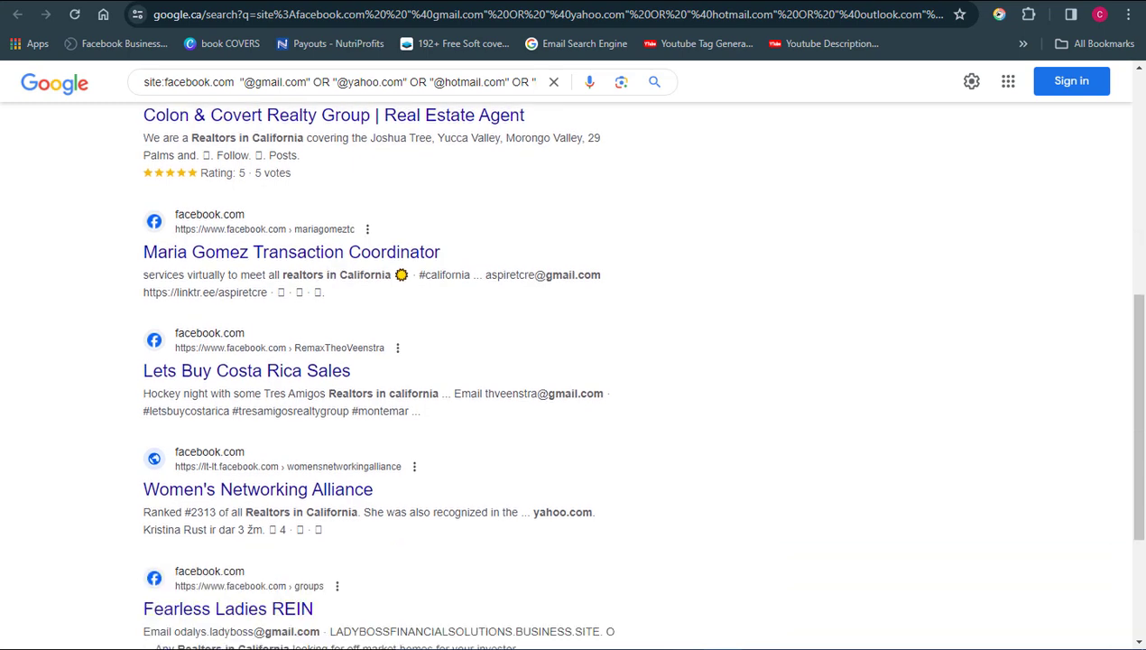
scroll(639, 366, down, 2)
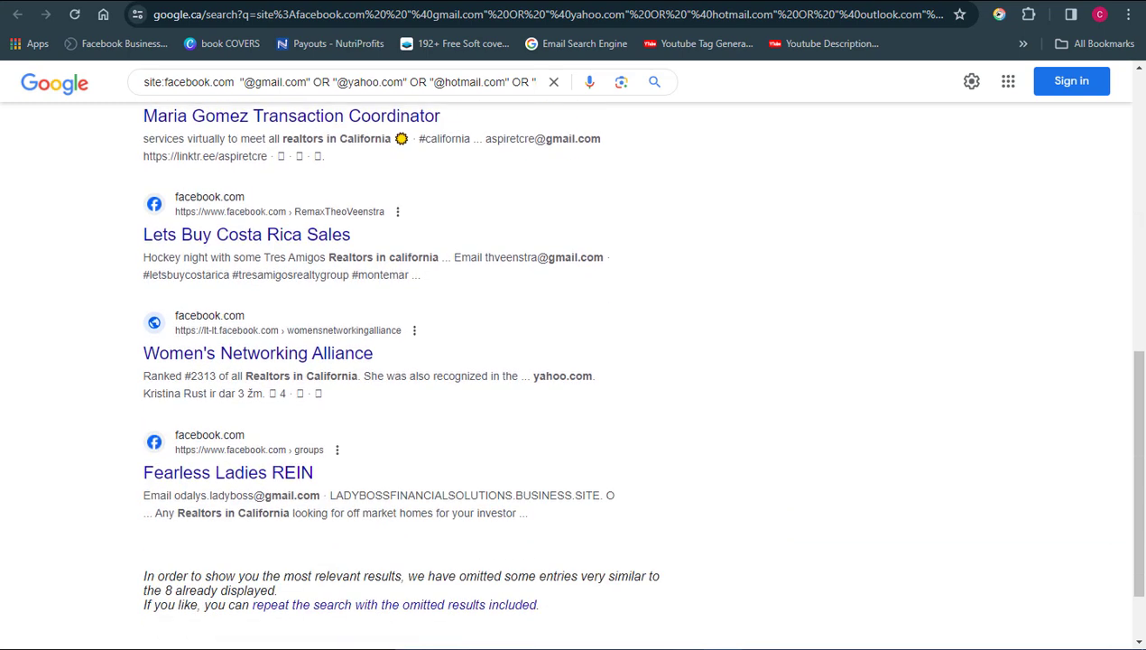
scroll(573, 374, down, 2)
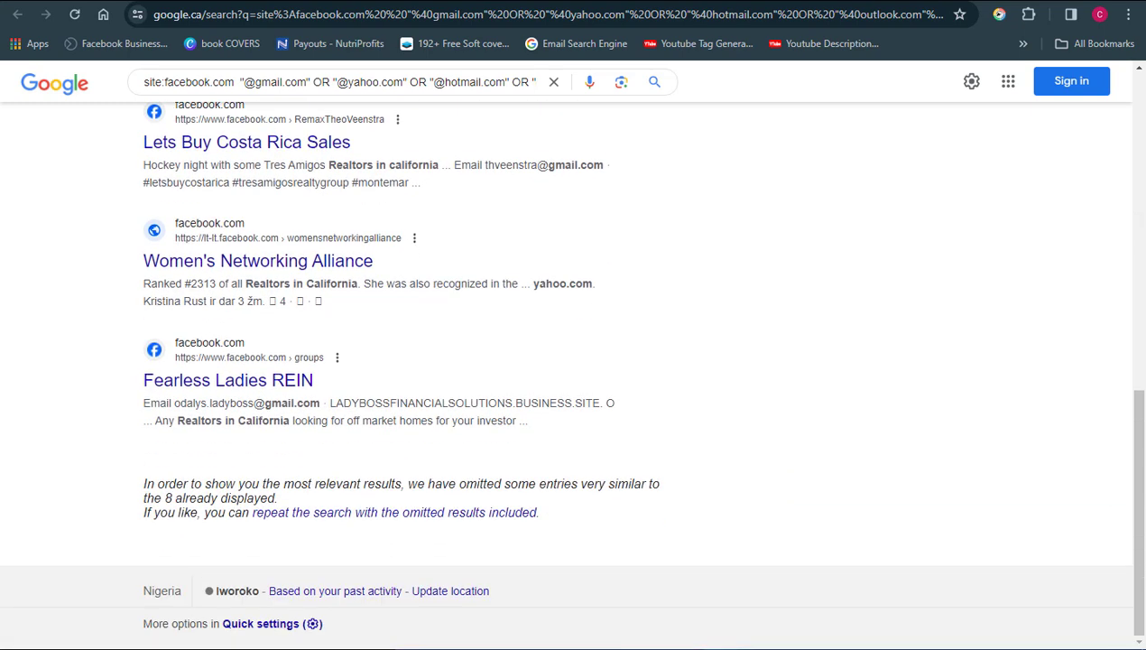
key(F5)
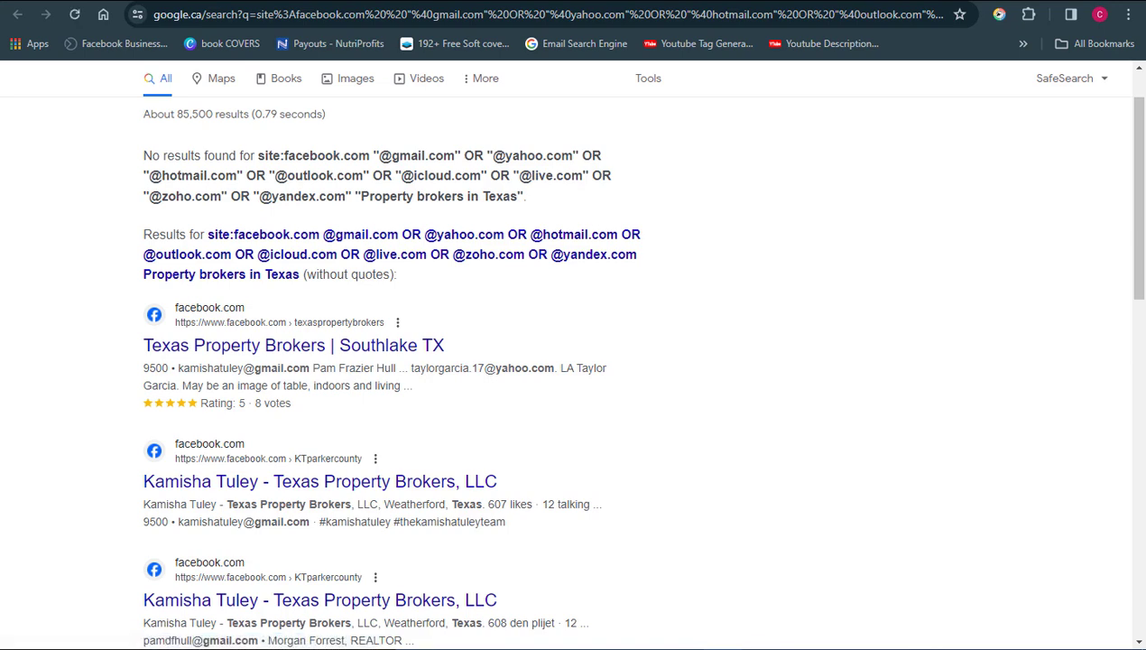
scroll(573, 361, down, 2)
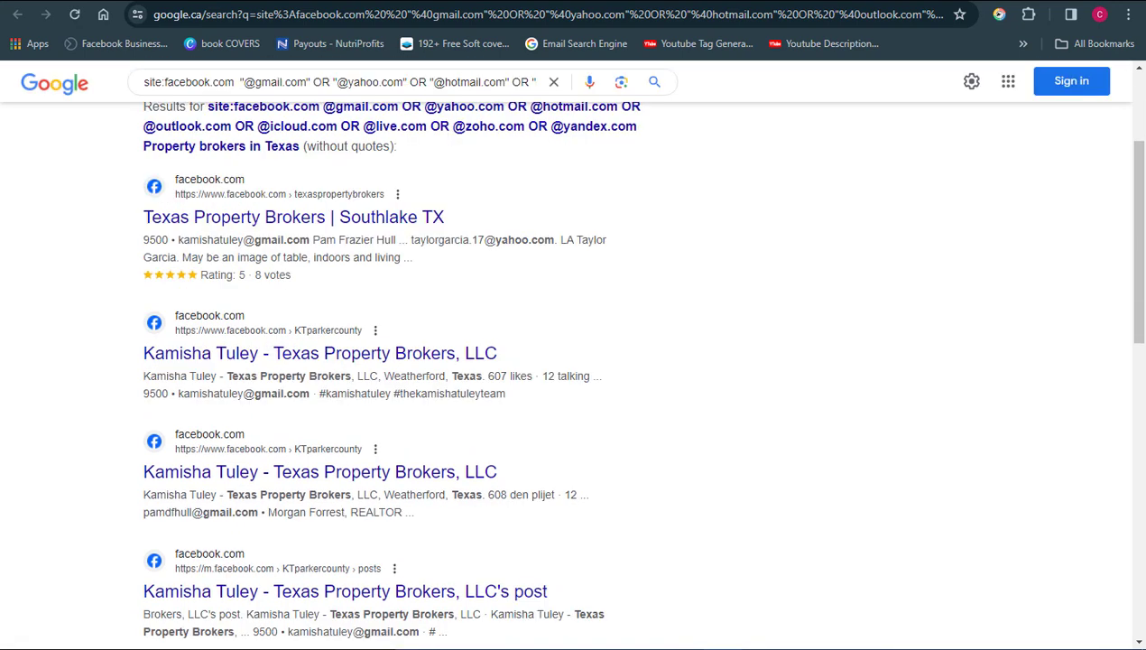
scroll(573, 361, down, 2)
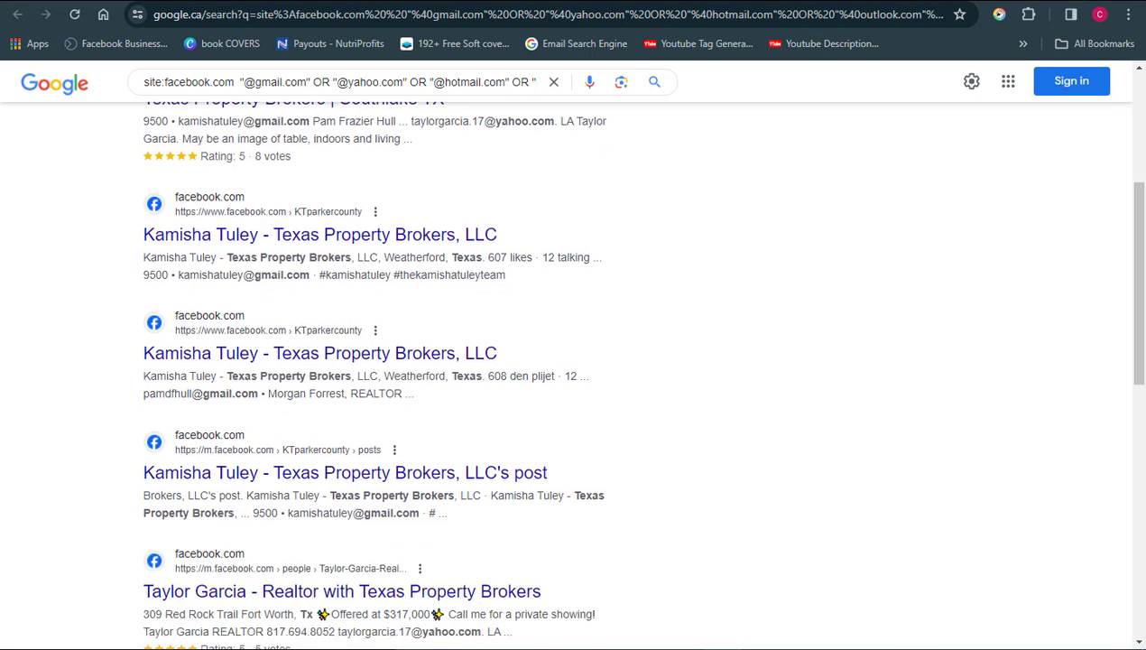
scroll(573, 361, down, 2)
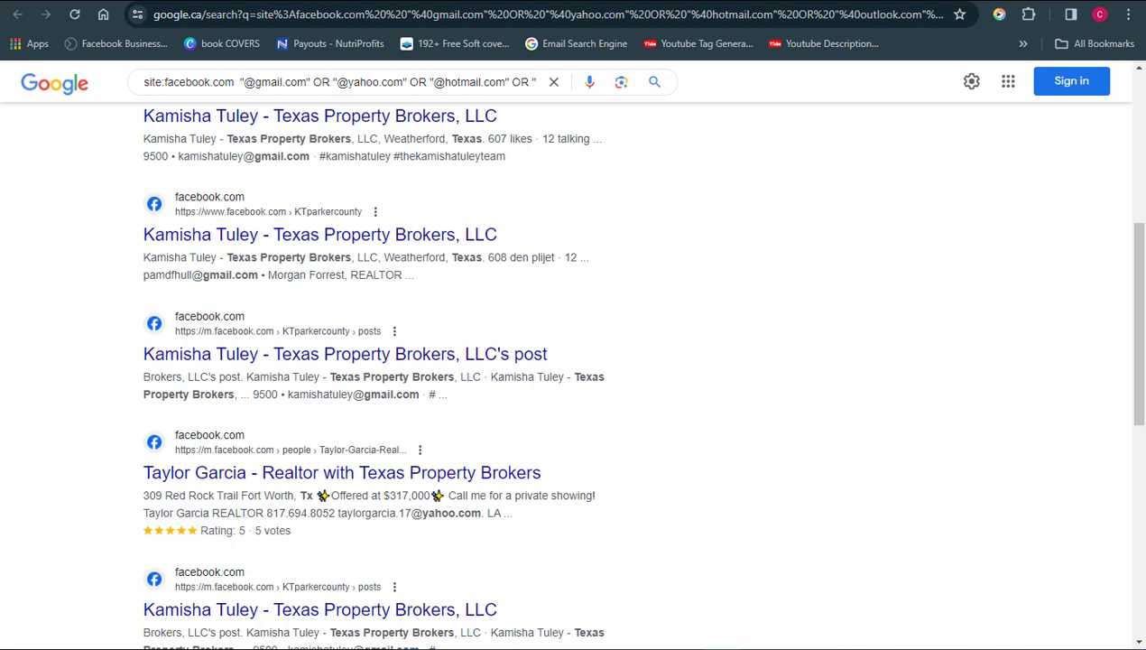
scroll(573, 361, down, 2)
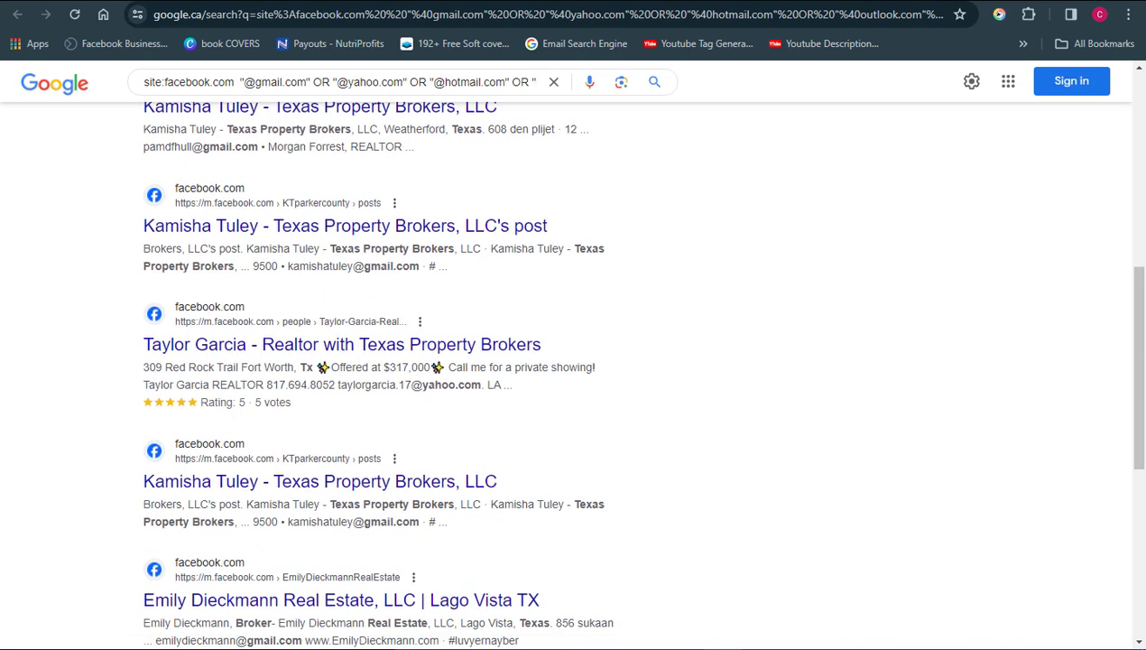
scroll(573, 361, down, 2)
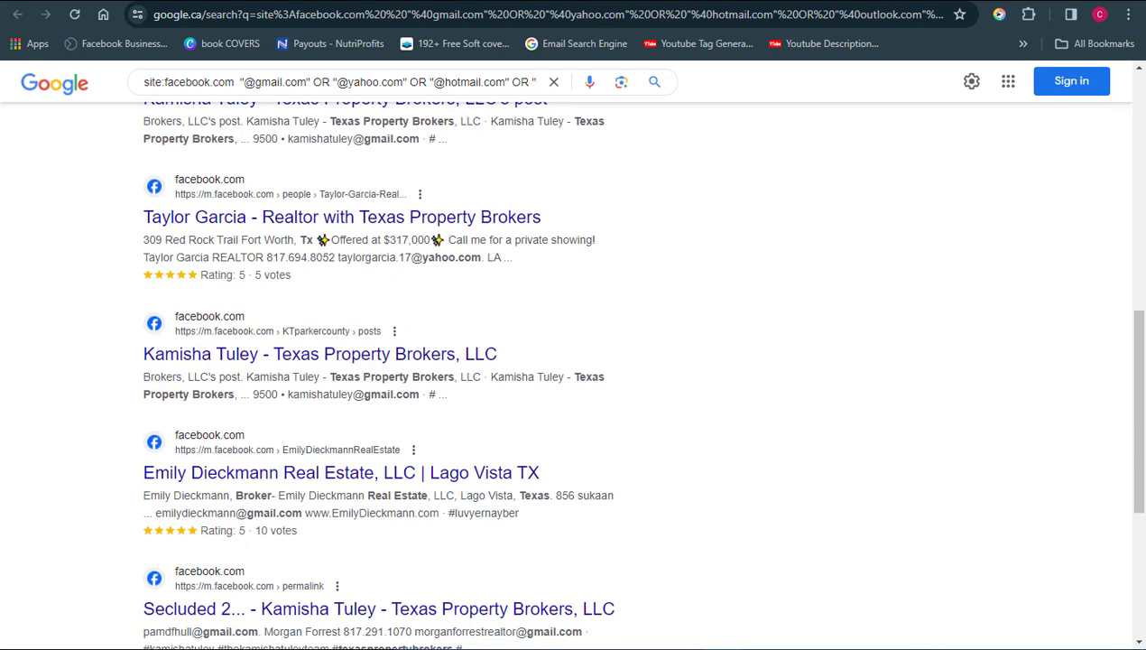
scroll(573, 361, down, 2)
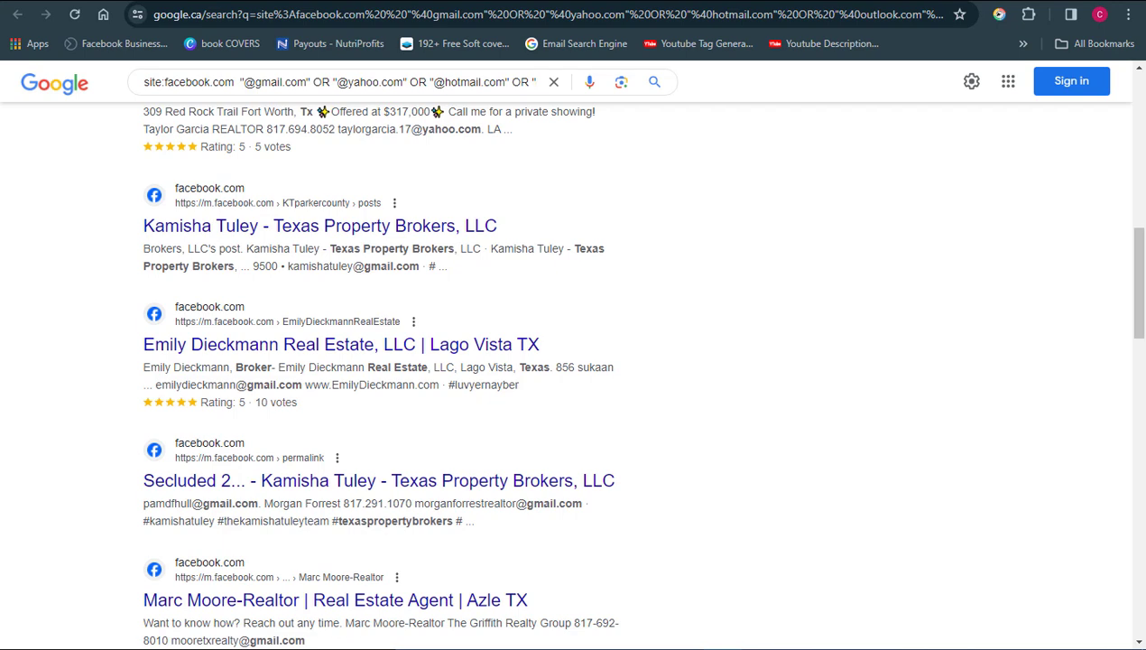
scroll(572, 361, down, 4)
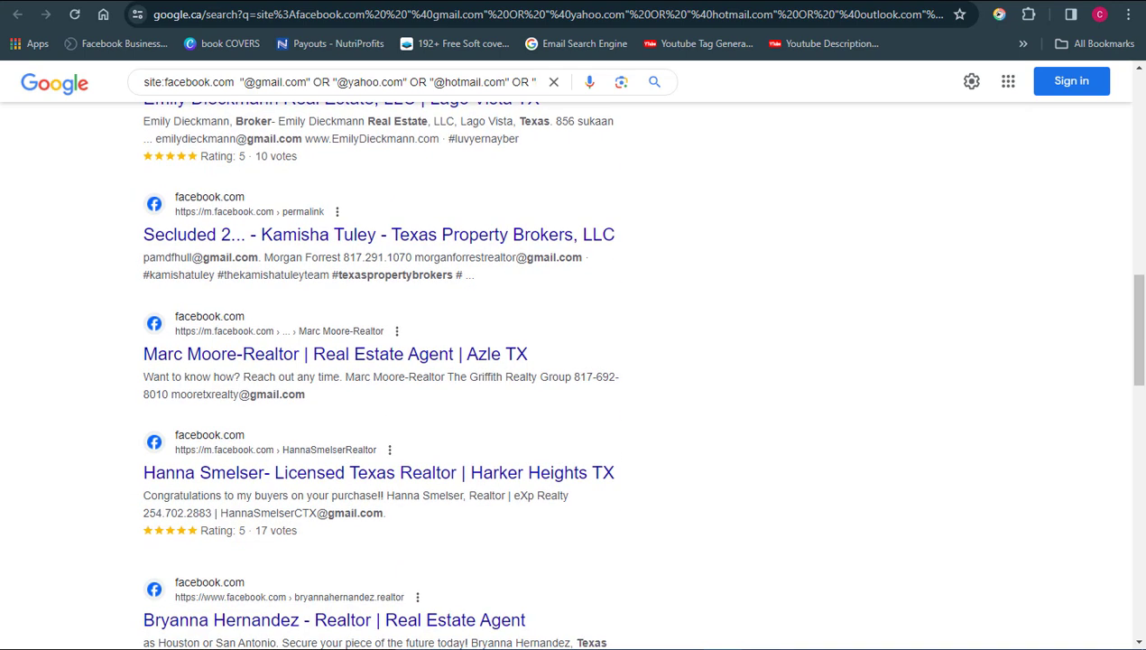
scroll(573, 361, down, 2)
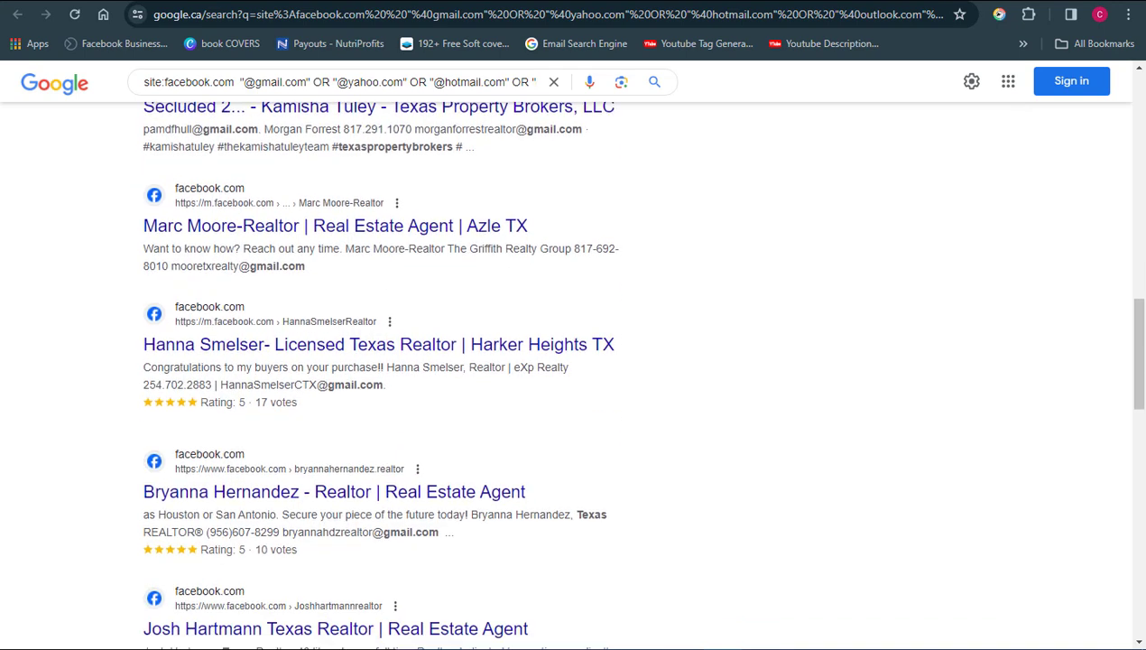
scroll(573, 361, down, 1)
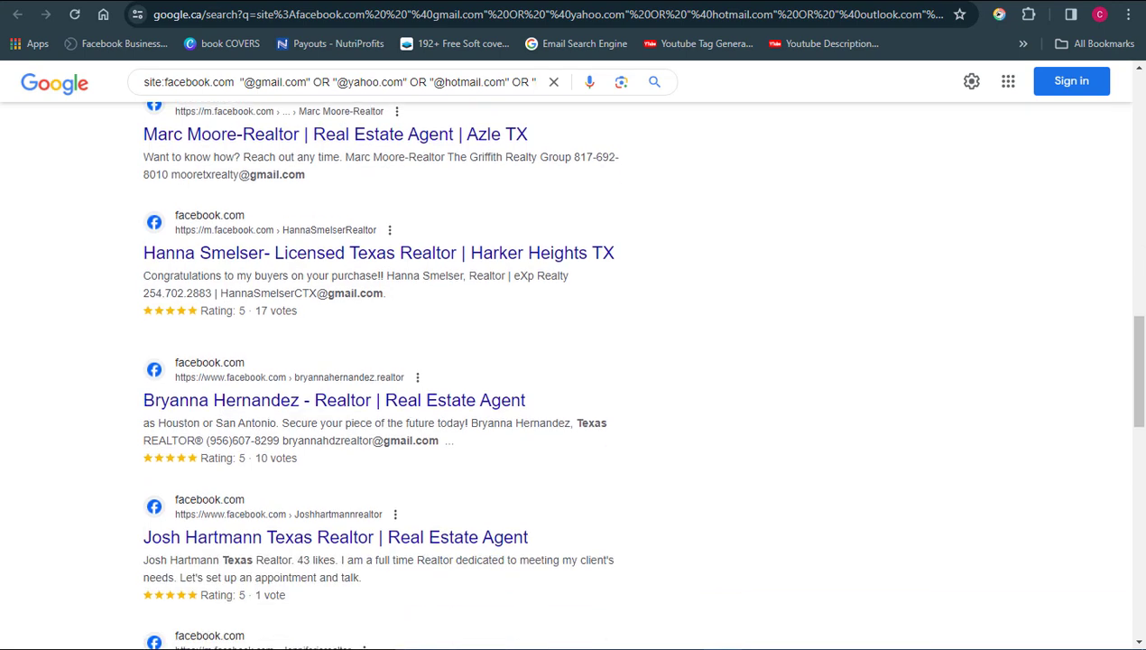